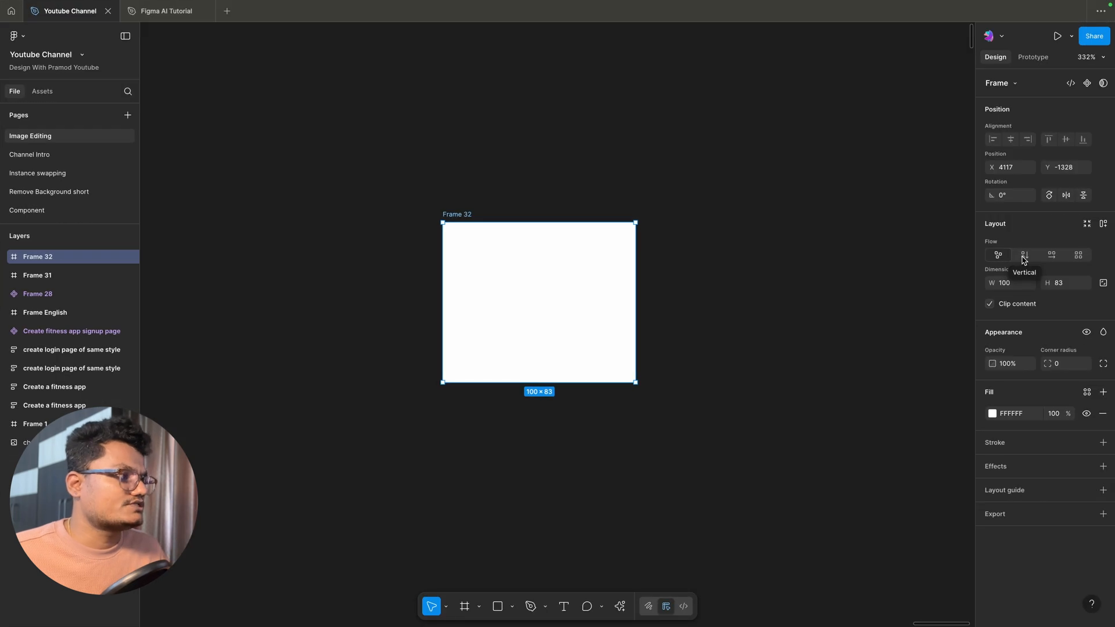
Try the vertical and horizontal auto layout flows on Frame 32, ending with the grid flow.
click(1024, 257)
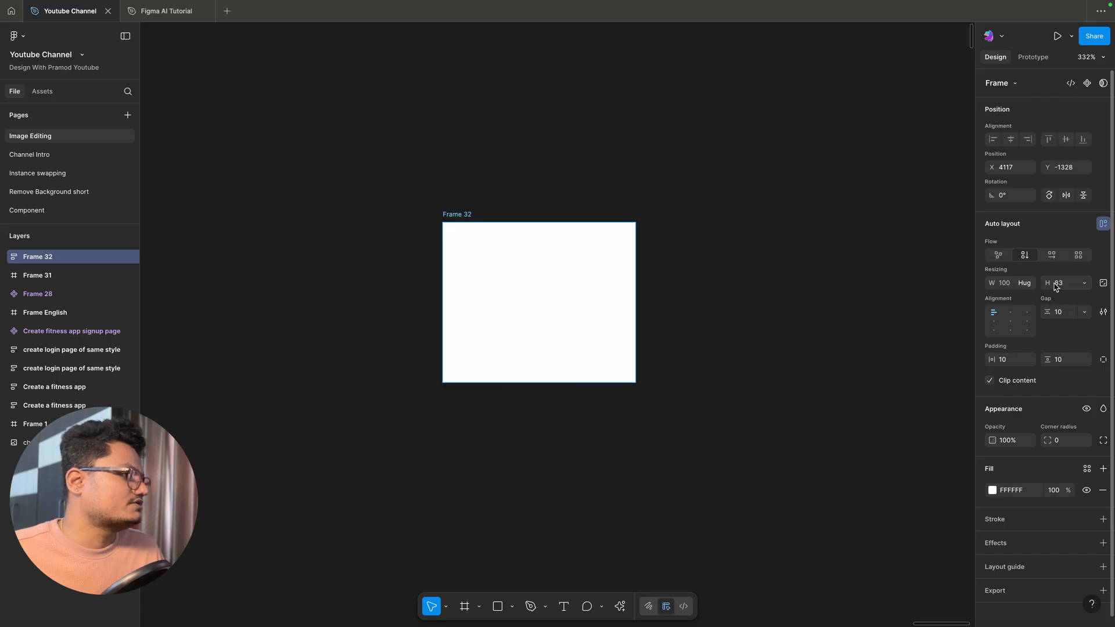
click(1049, 256)
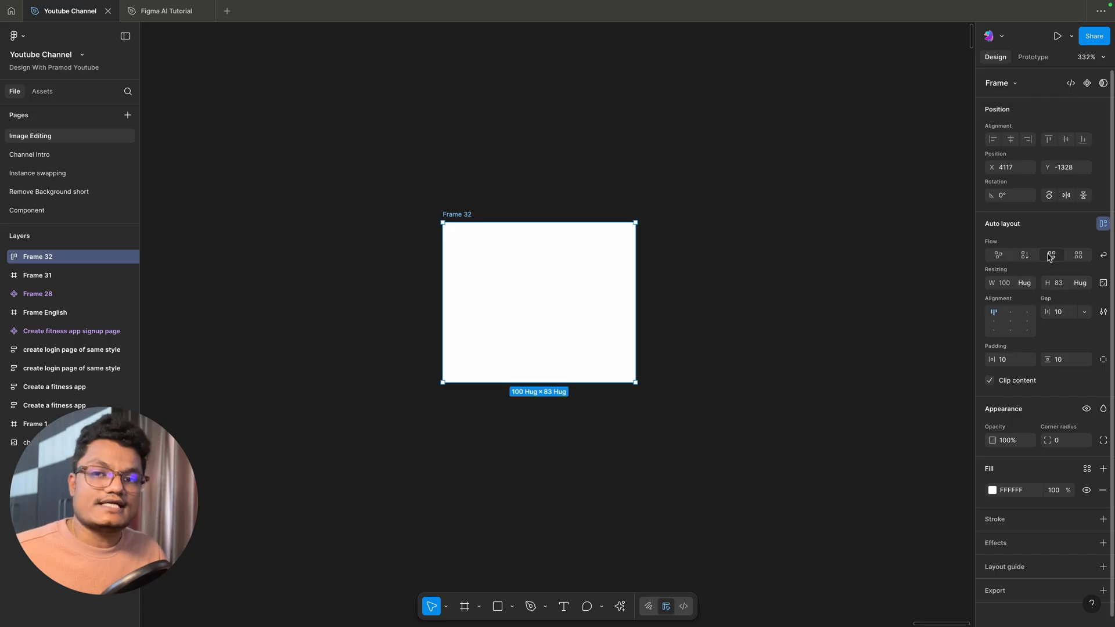
click(1078, 256)
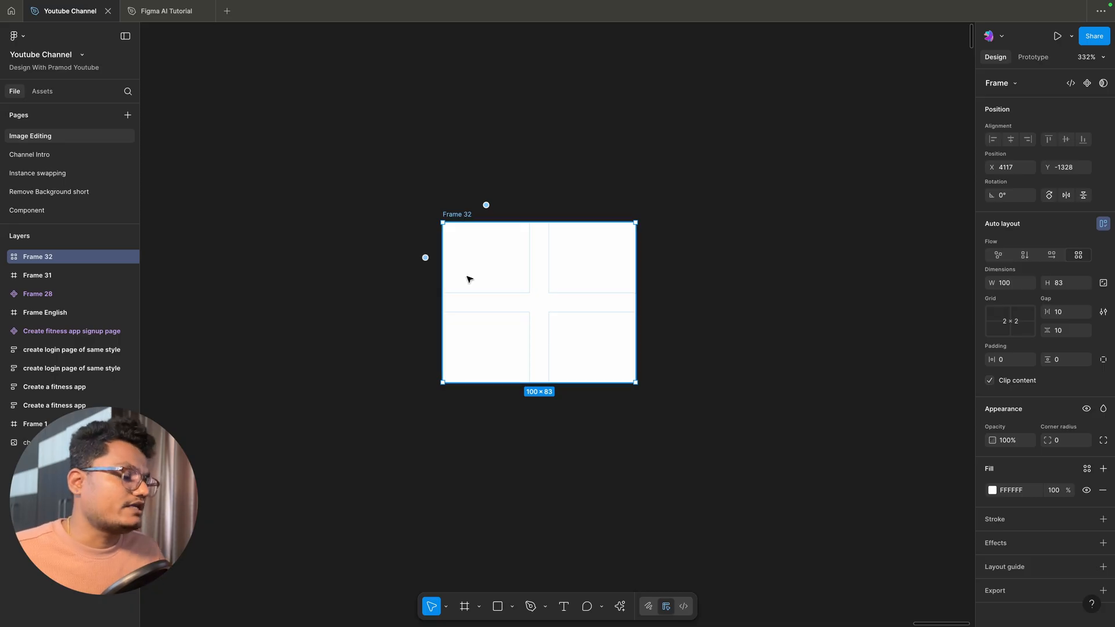
Set both the horizontal and vertical padding of Frame 32's grid to 10.
click(1007, 364)
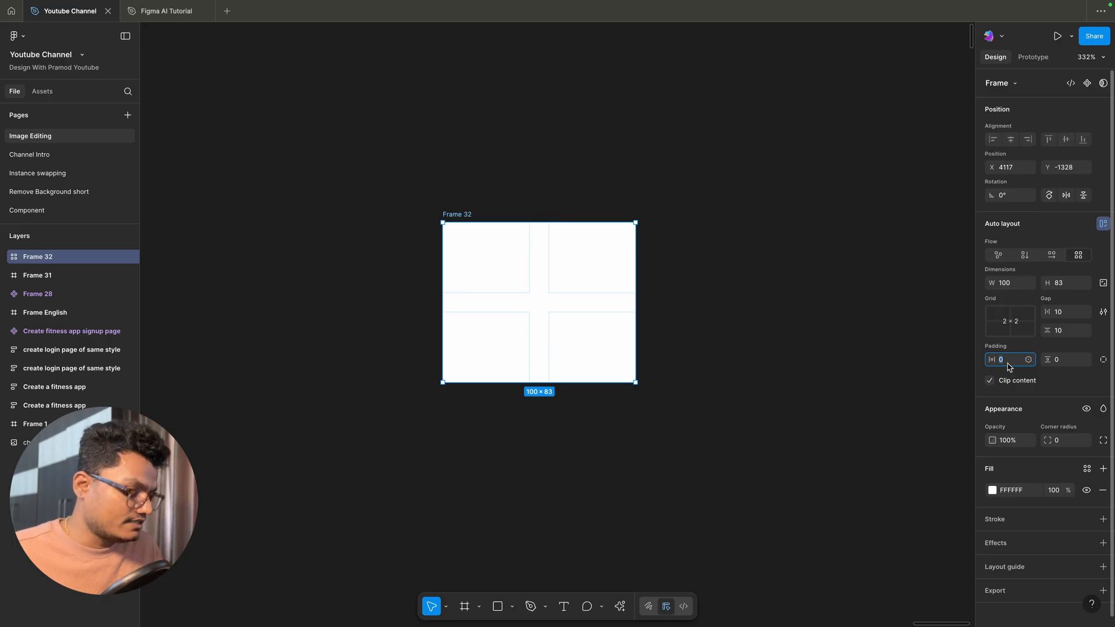
text(10)
key(Return)
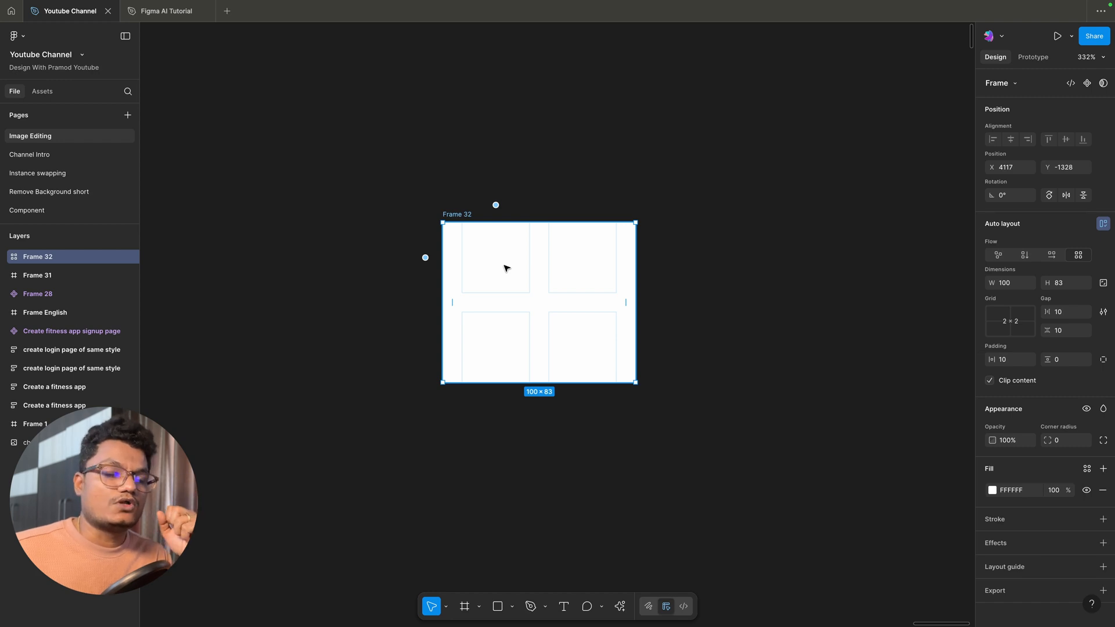
click(1066, 366)
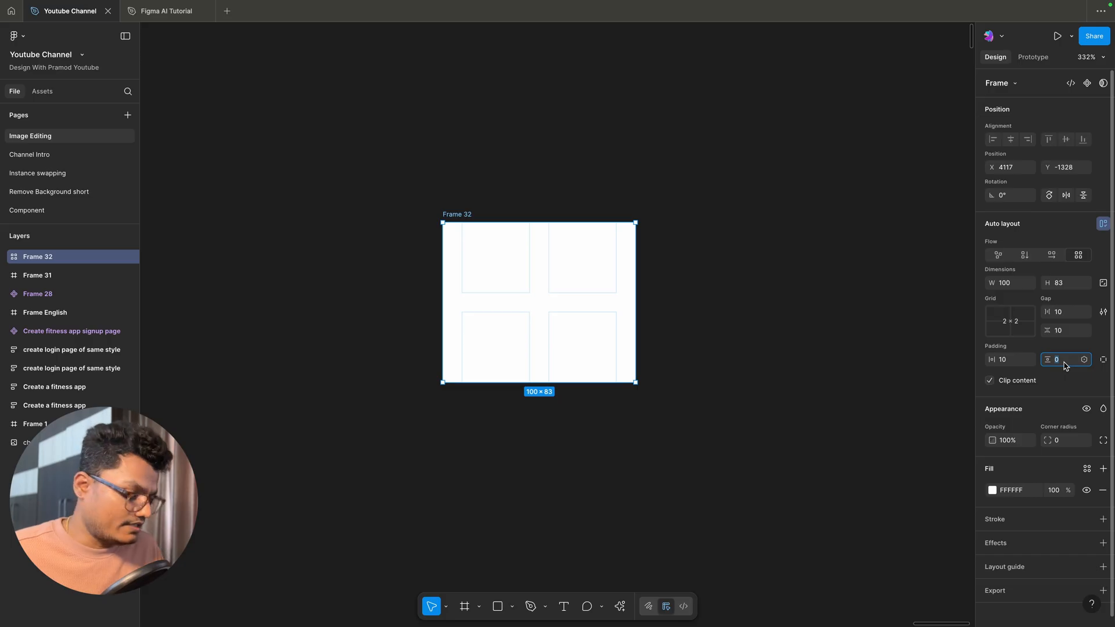
text(10)
key(Return)
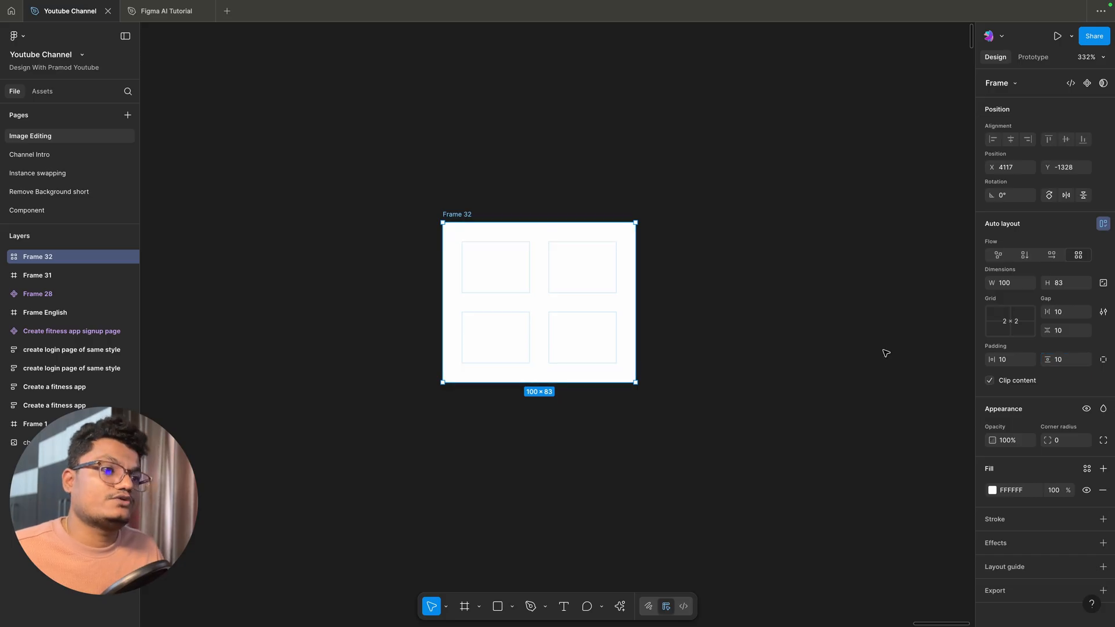
click(815, 300)
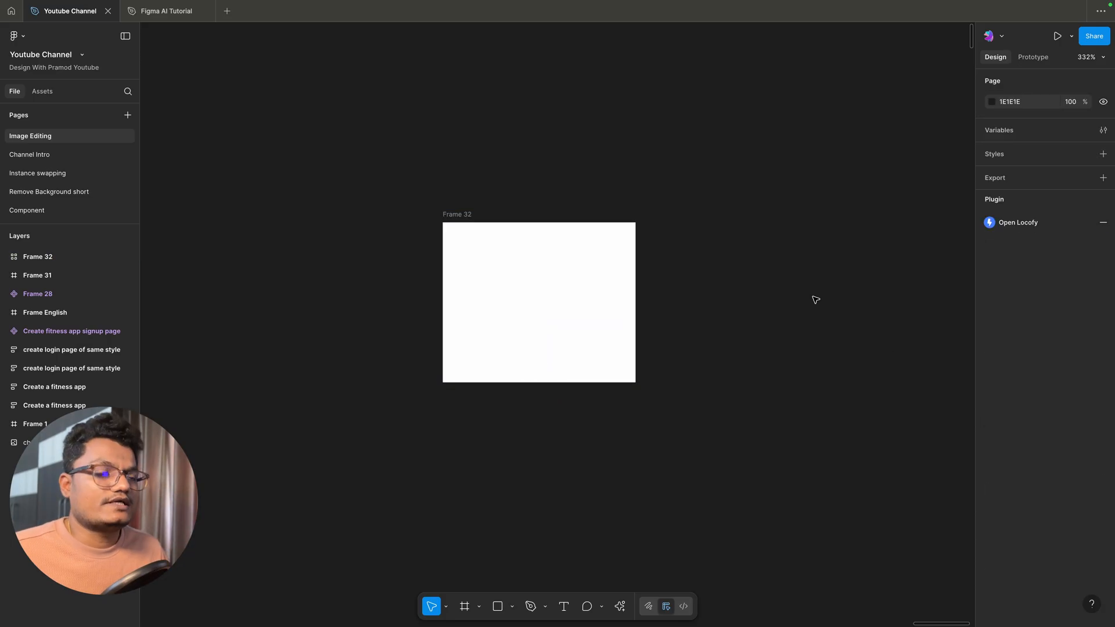
Set Frame 32's grid to 12 columns by 1 row and widen the frame to about 141.
click(472, 215)
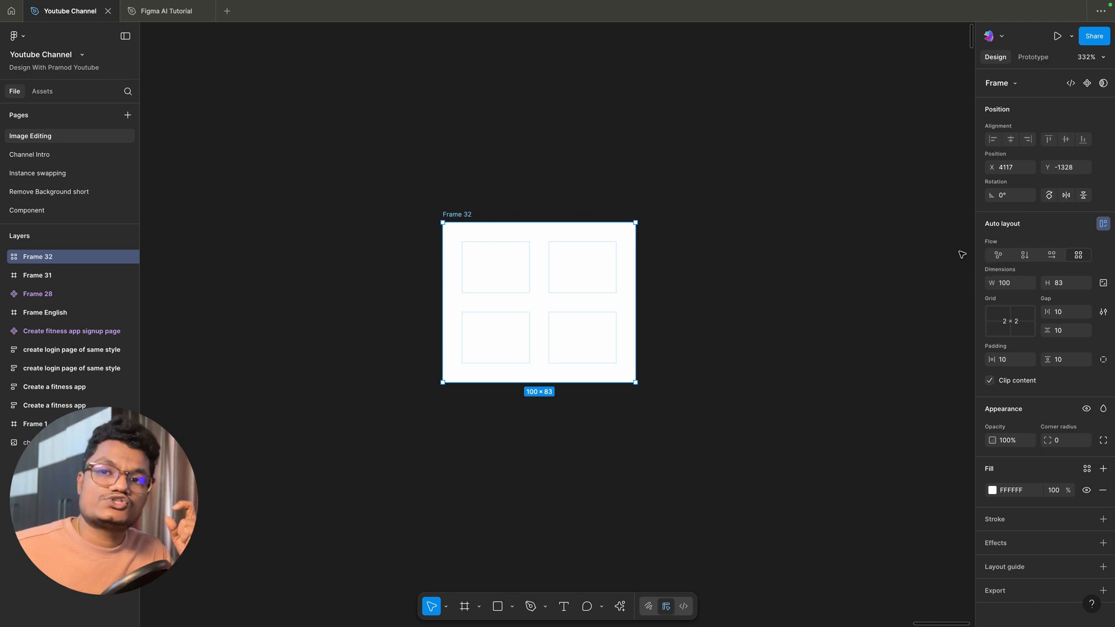
click(996, 318)
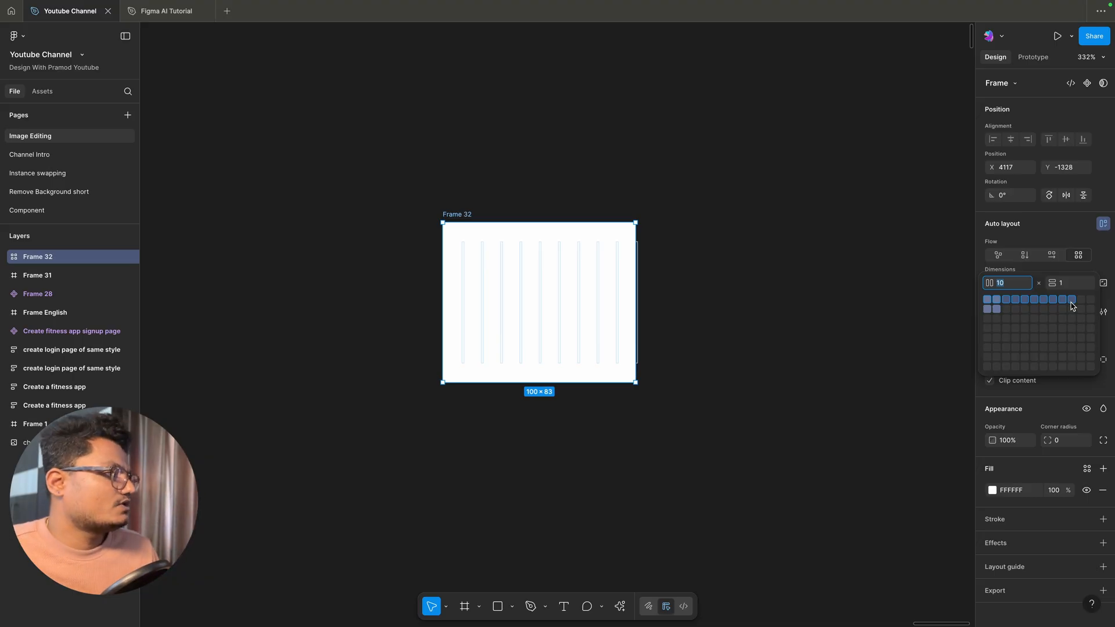
click(1090, 300)
click(612, 218)
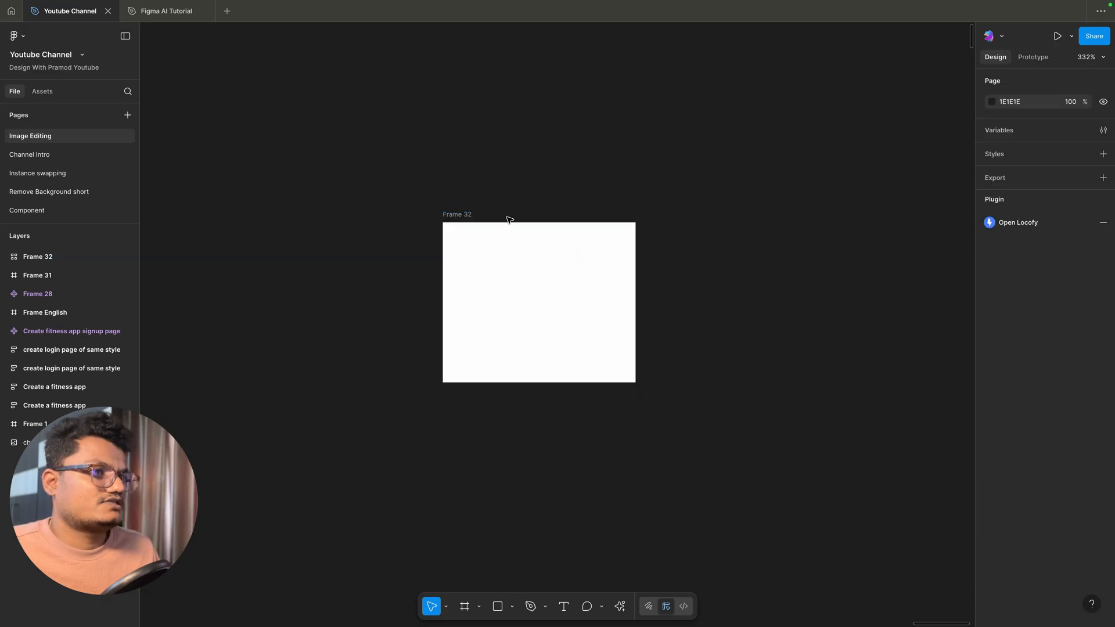
click(445, 215)
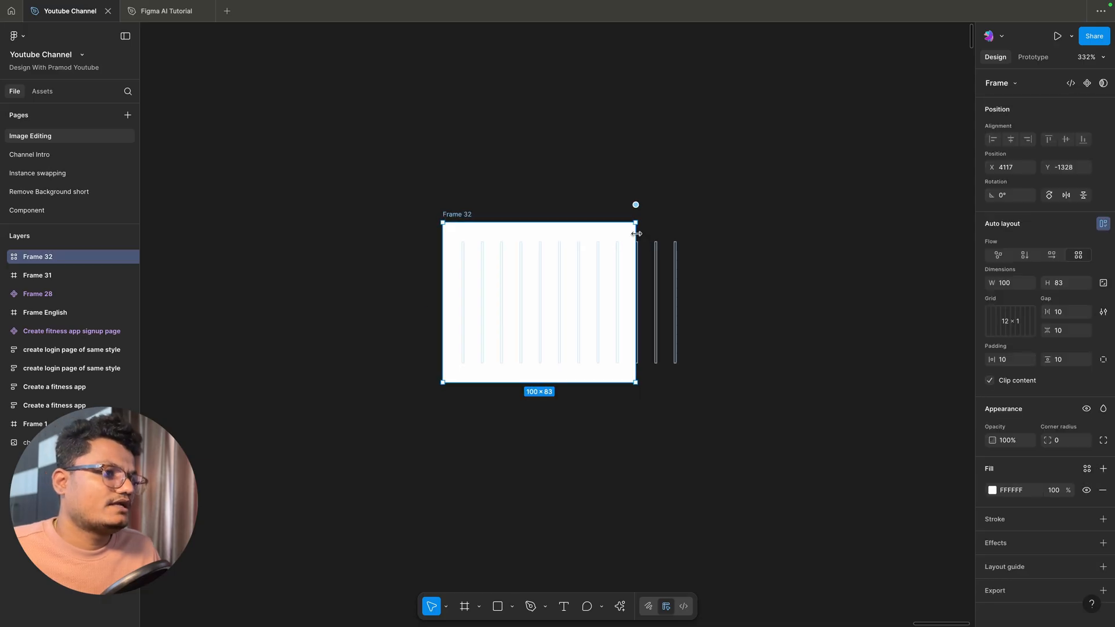
drag(637, 234, 714, 243)
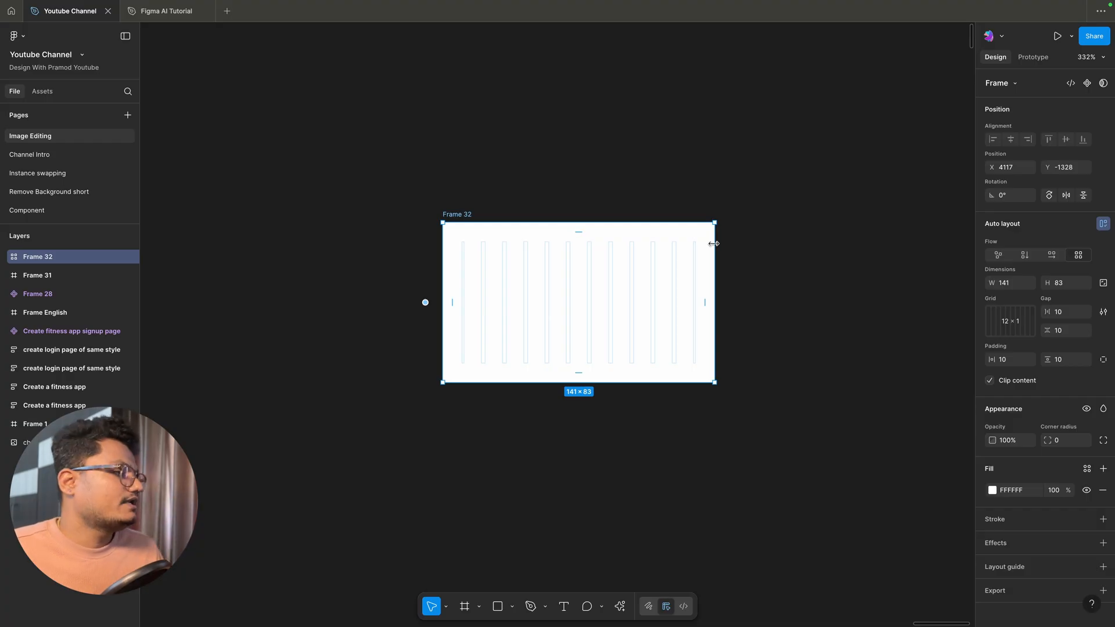
Apply the grid flow to the 128 × 84 Frame 32 and set the gap between columns to 16.
click(1075, 256)
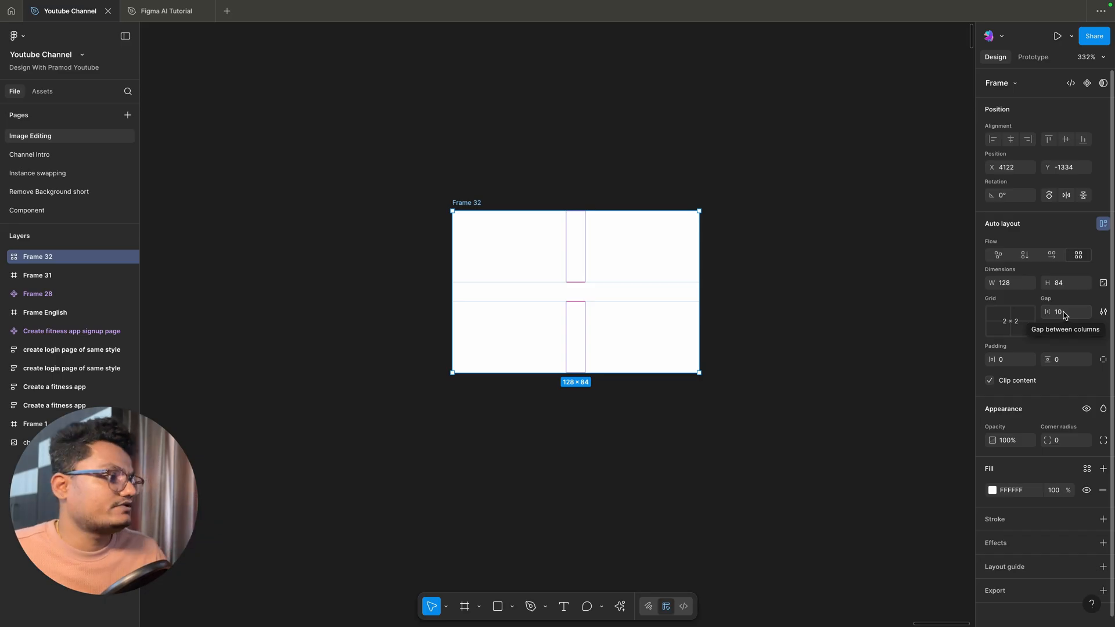
click(1063, 314)
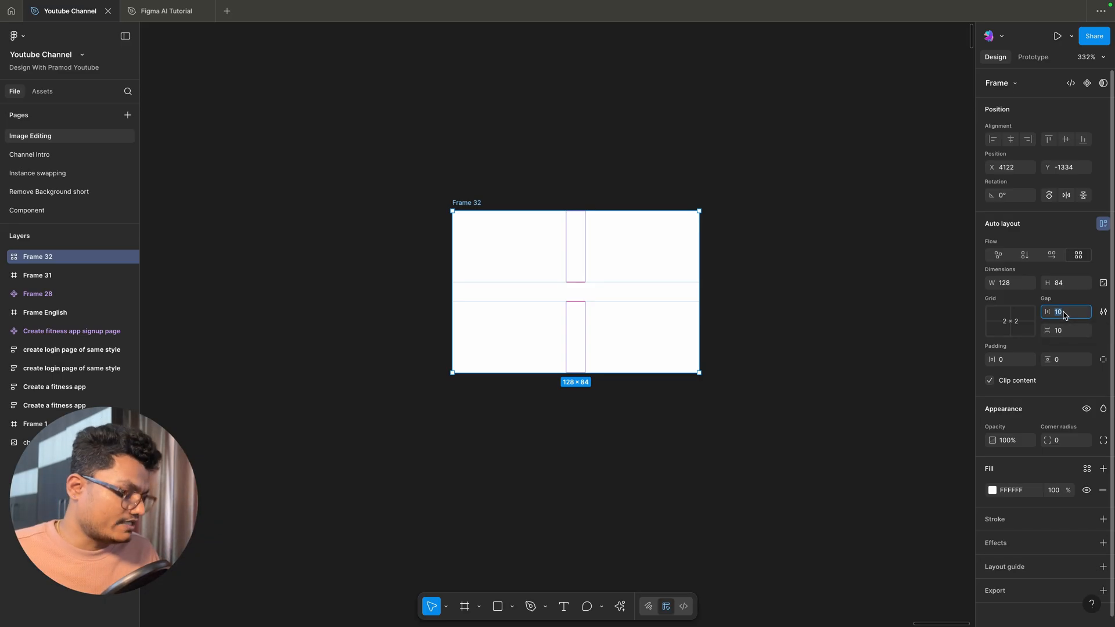
text(16)
key(Return)
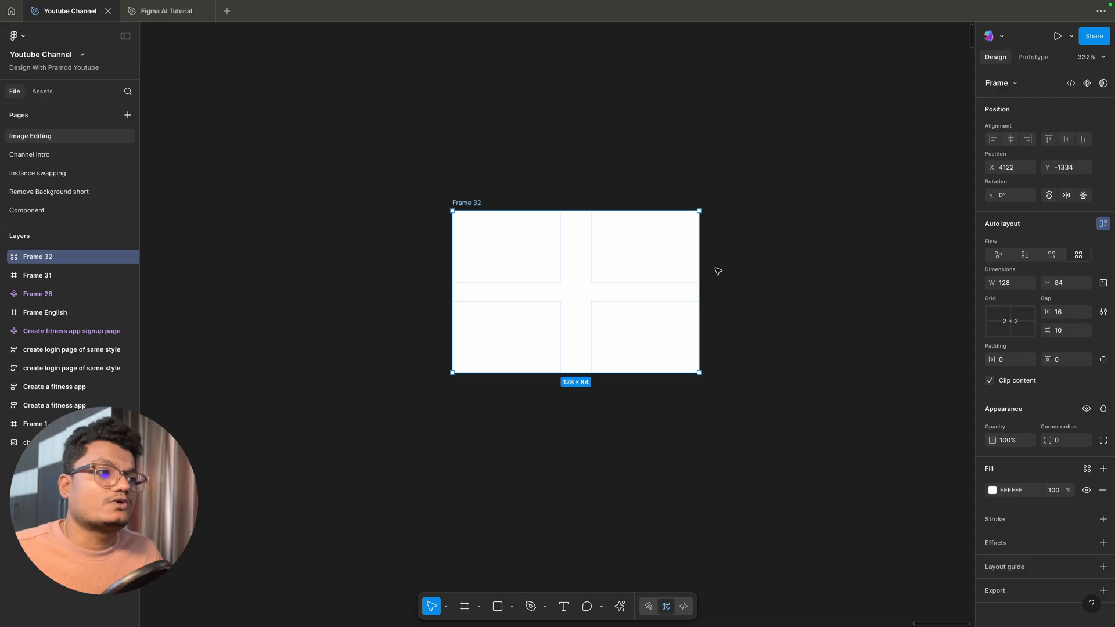
Set the grid of Frame 32 to 3 columns by 1 row.
click(571, 201)
click(477, 202)
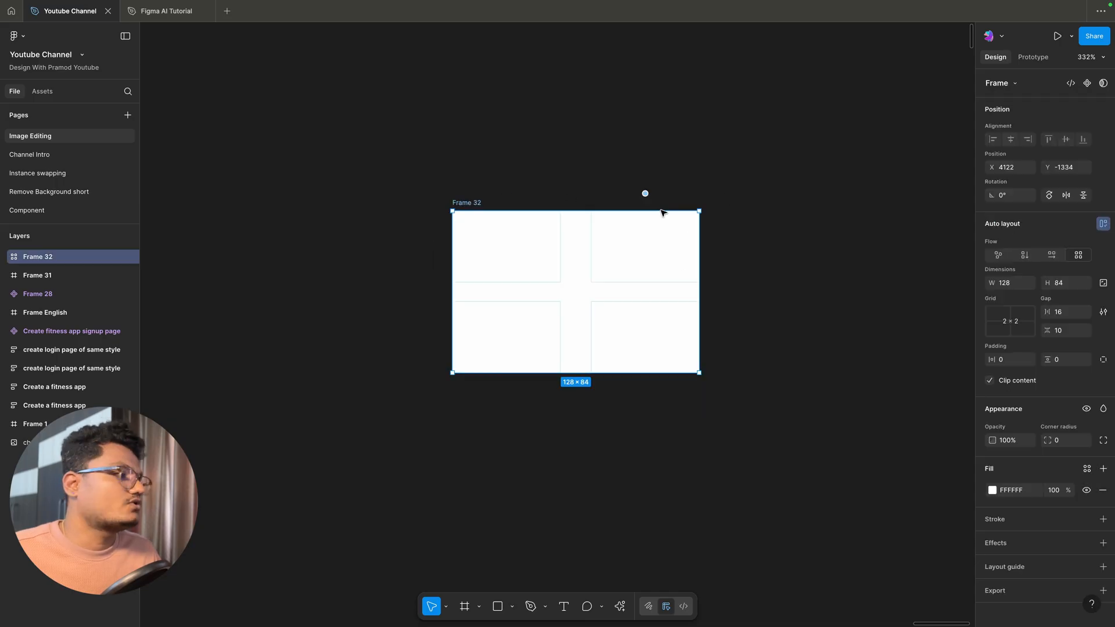
click(1026, 329)
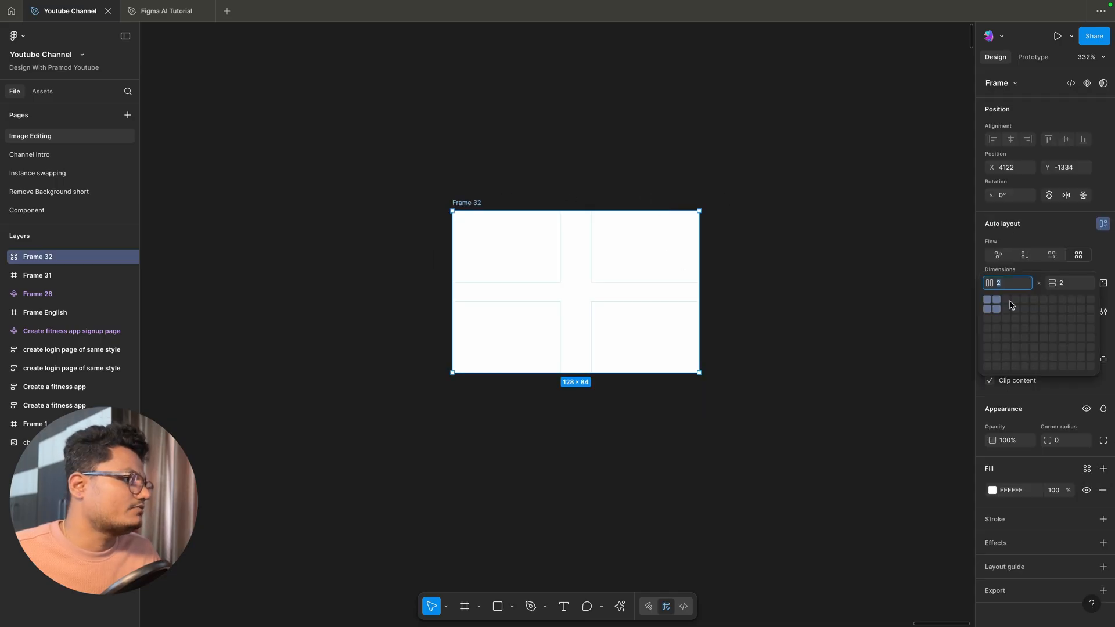
click(1013, 305)
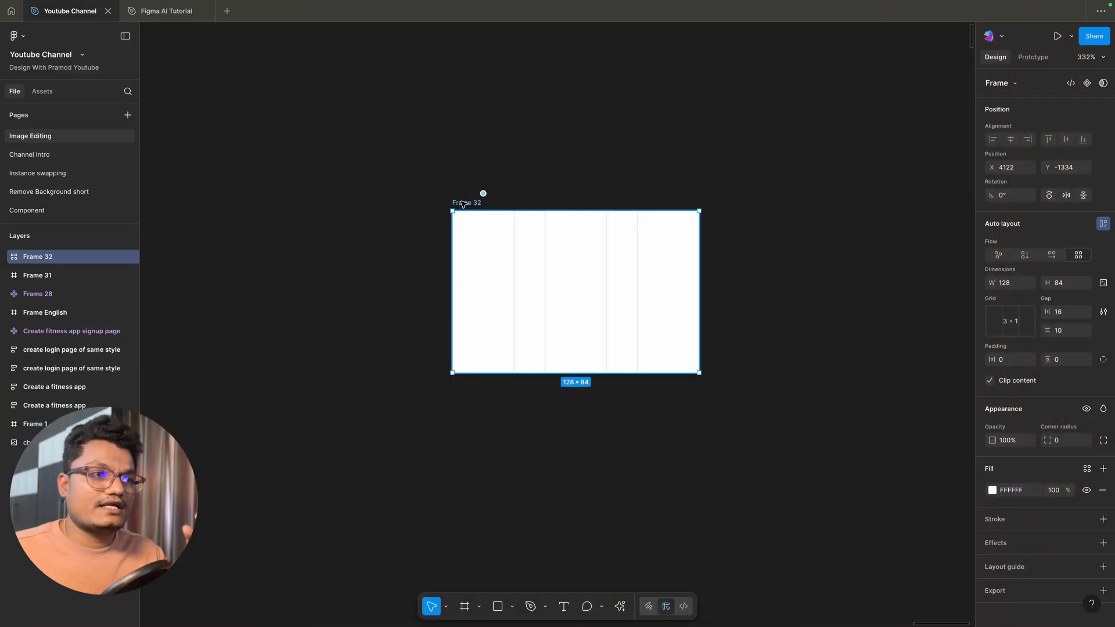
click(448, 116)
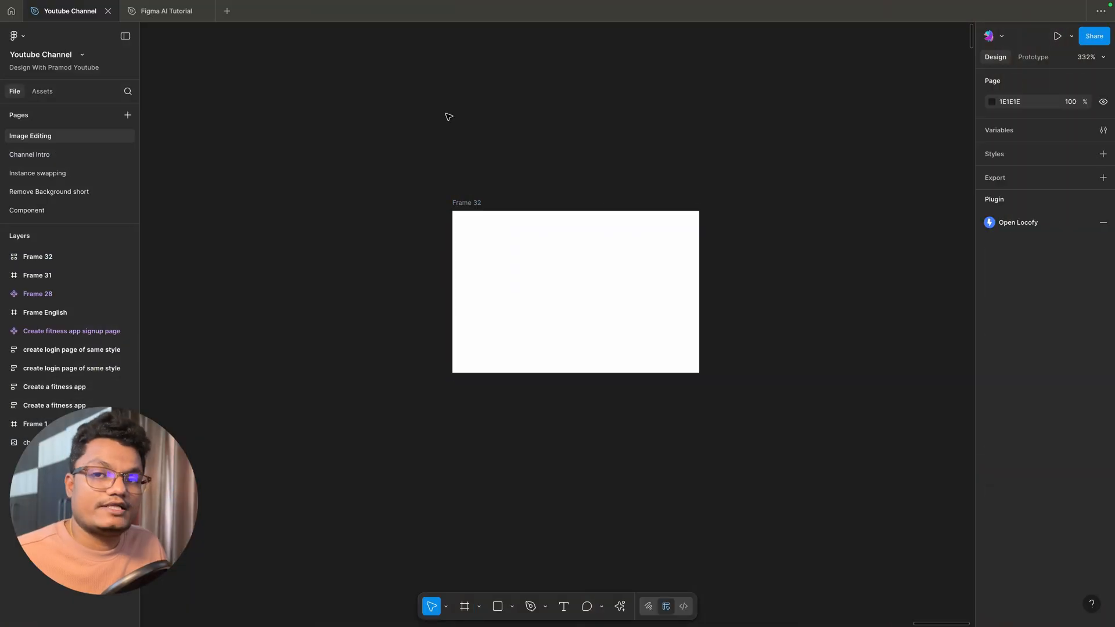
Add the text "User name" above Frame 32 and wrap it in an auto layout frame.
scroll(527, 184, up, 2)
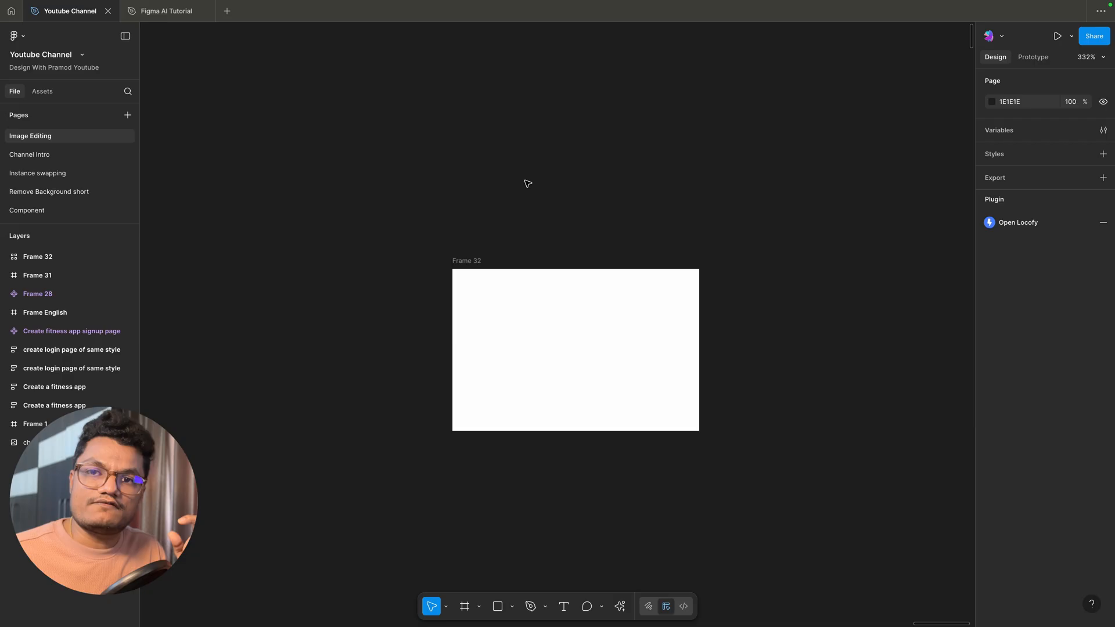
key(t)
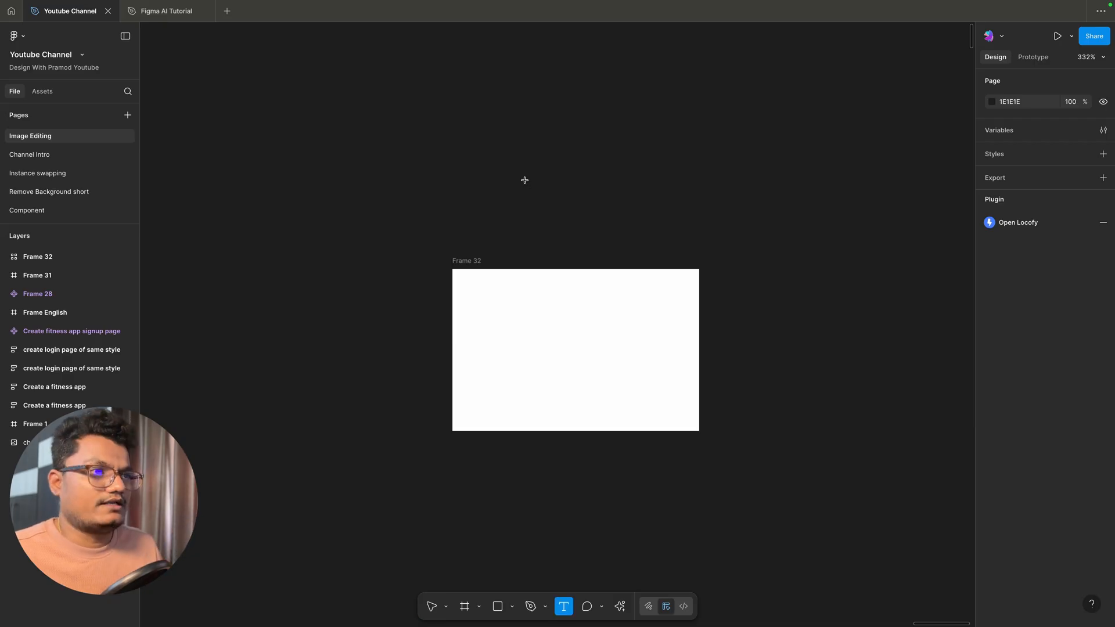
click(513, 170)
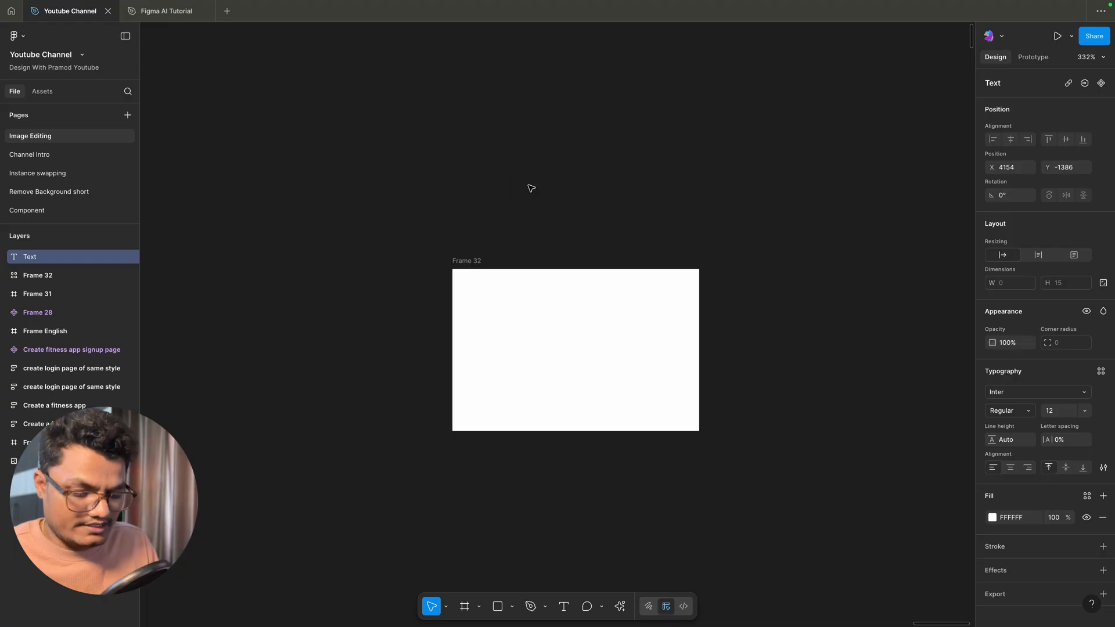
text(User name)
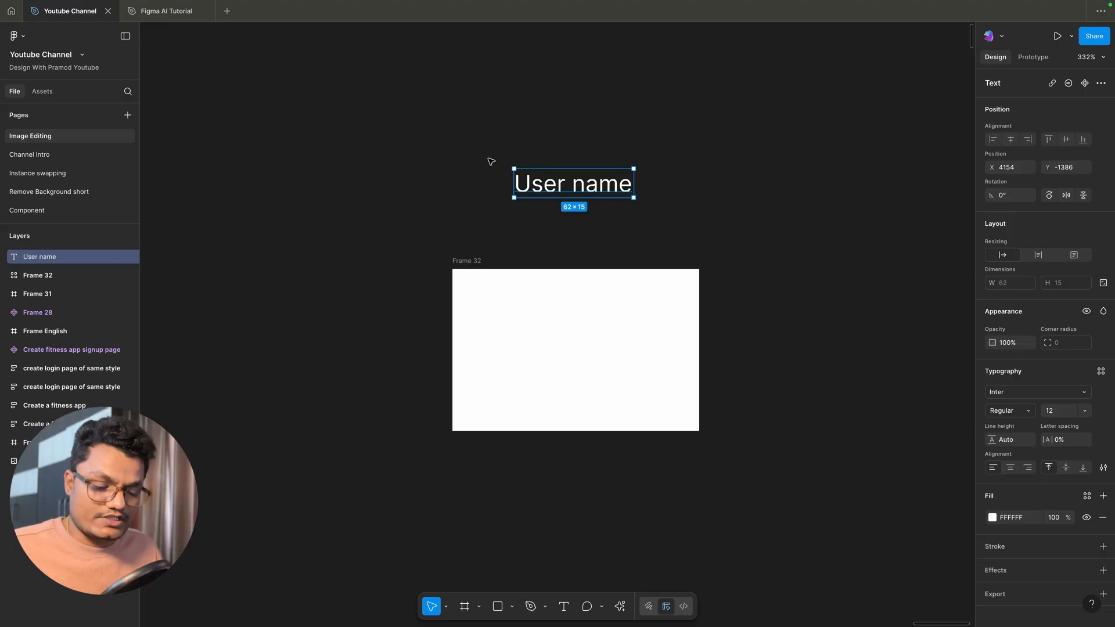
key(shift+a)
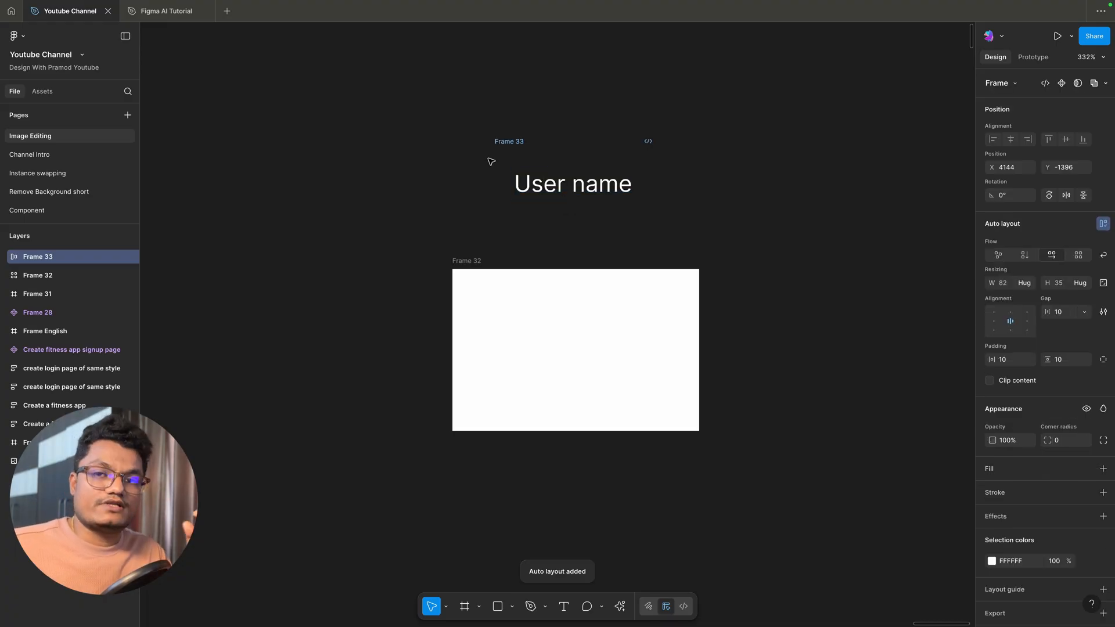
Add a black inside stroke of weight 1 to the auto layout frame around "User name".
click(522, 127)
click(516, 141)
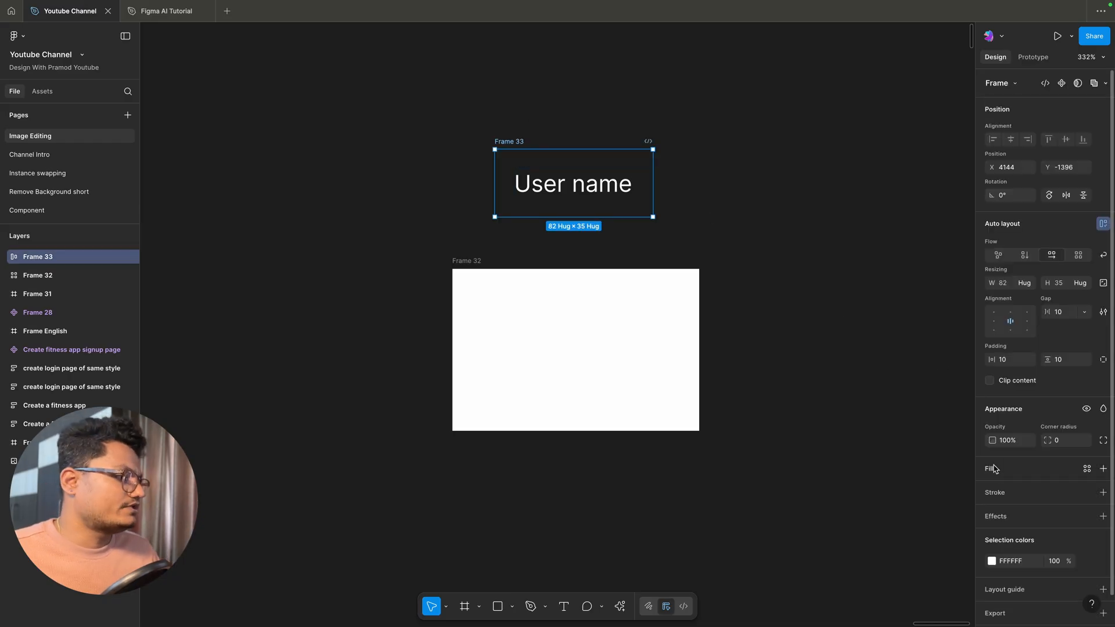
click(1003, 493)
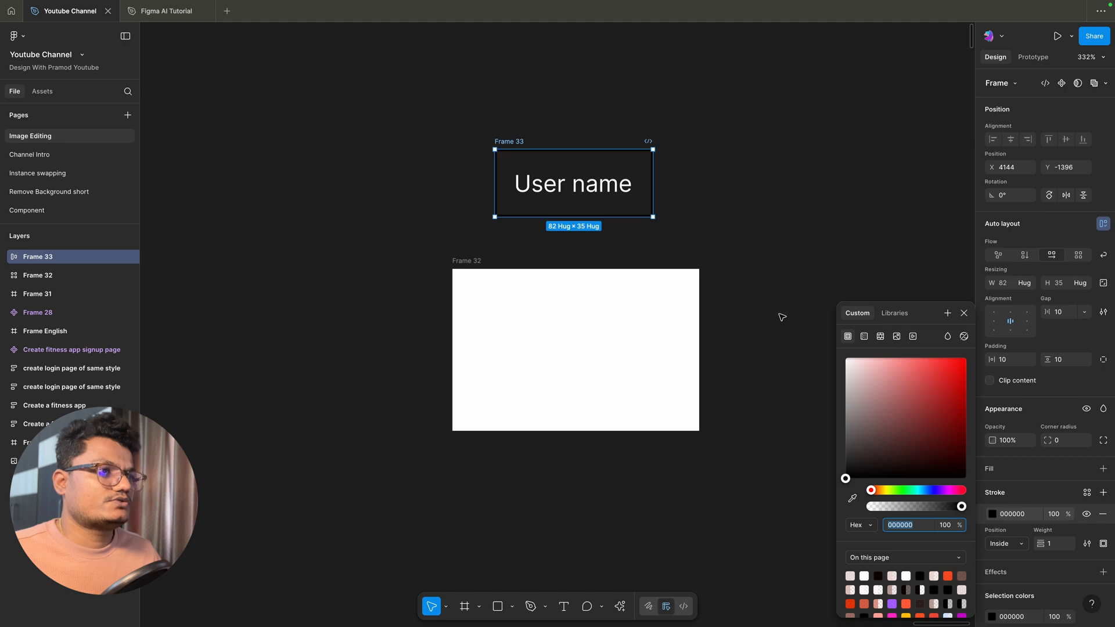
click(775, 281)
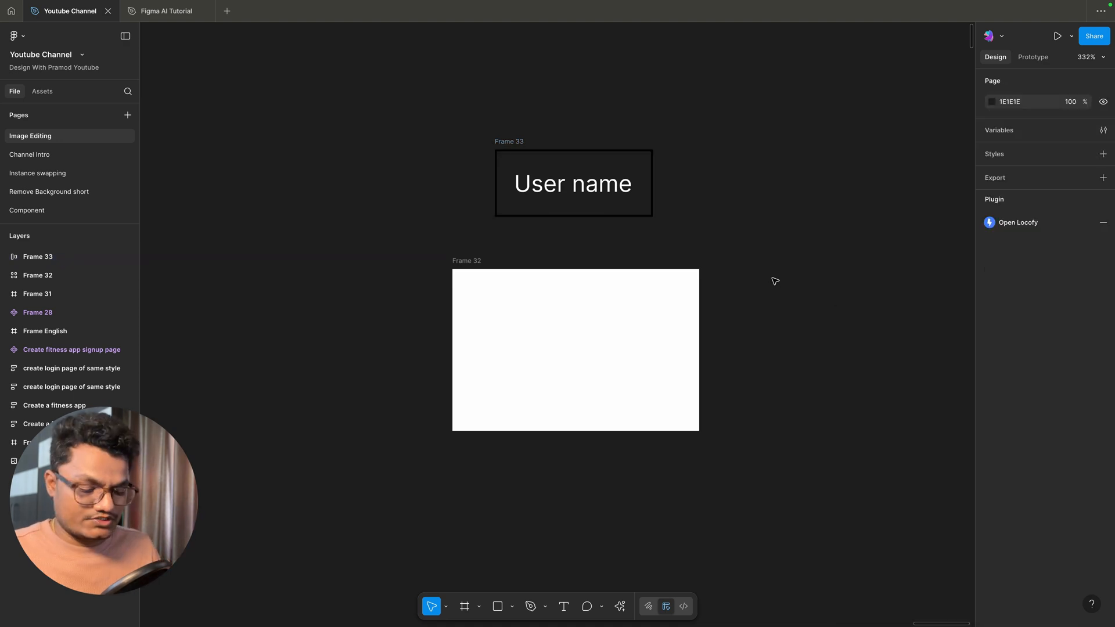
Create a second text reading "Username" and place it just above the stroked frame, aligned with its left edge.
key(t)
click(733, 243)
text(Username)
key(Escape)
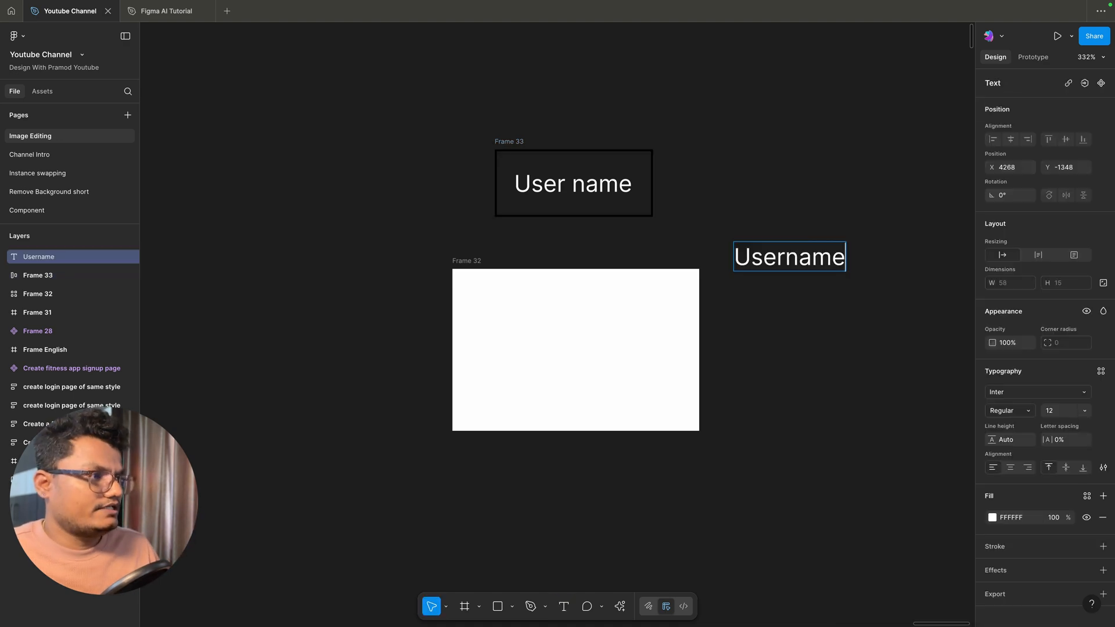
scroll(822, 336, down, 3)
scroll(822, 337, up, 3)
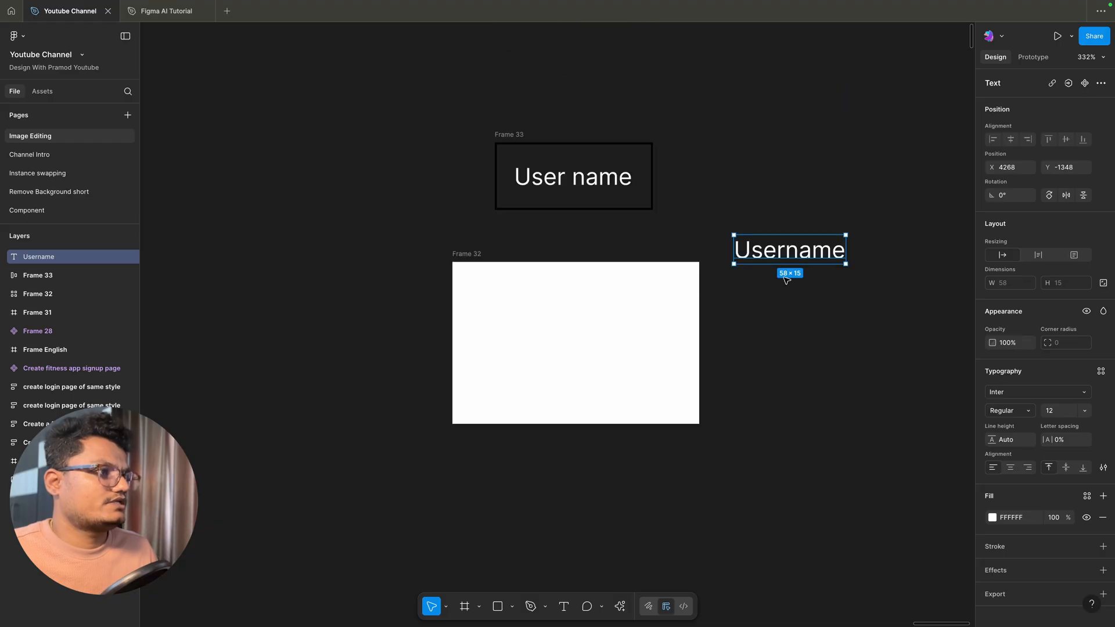
drag(789, 252, 528, 106)
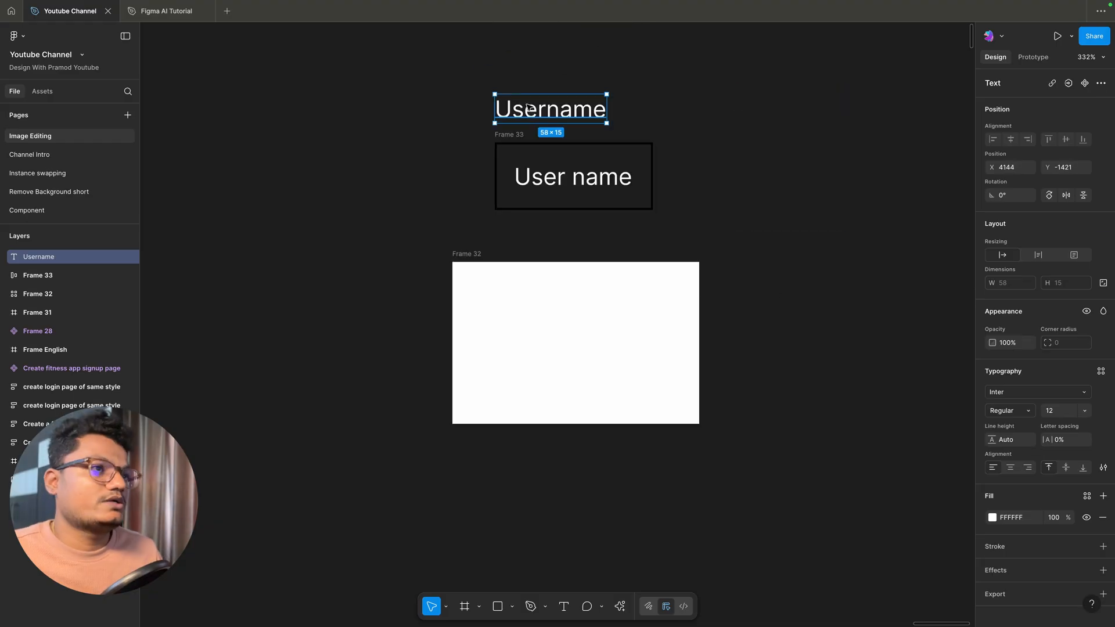
Wrap the "Username" label in an auto layout frame and set its vertical padding to 0.
key(shift+a)
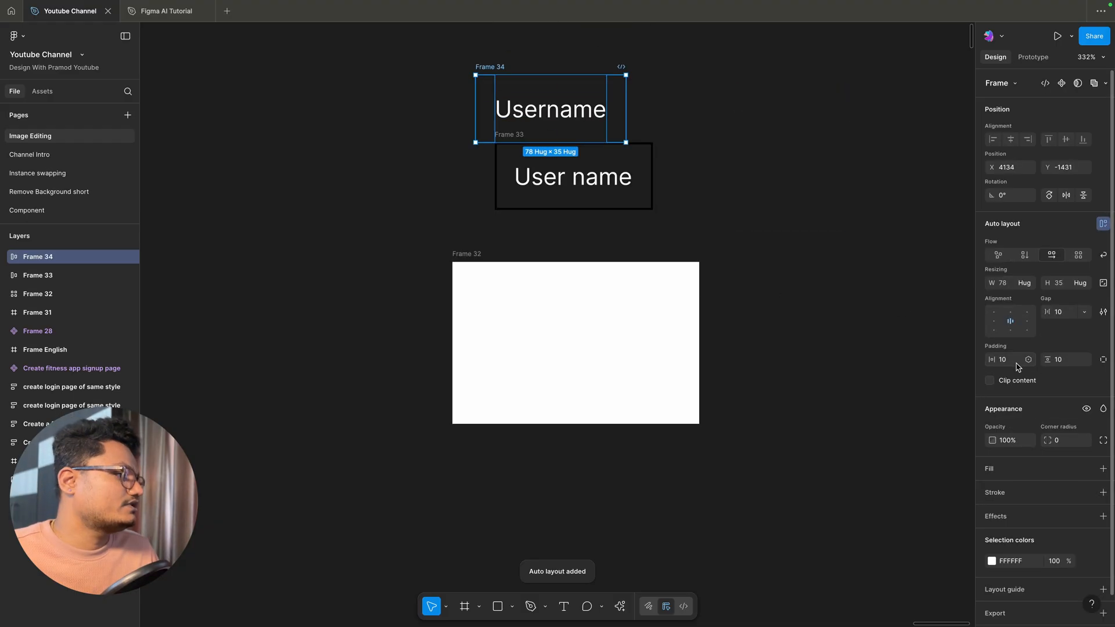
click(1064, 363)
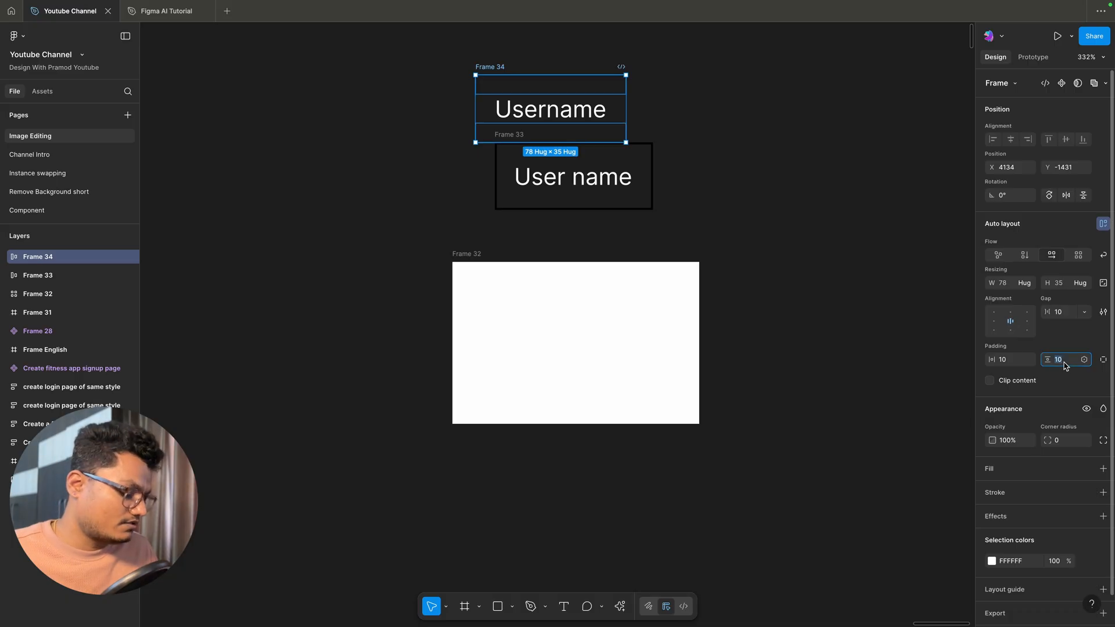
text(1)
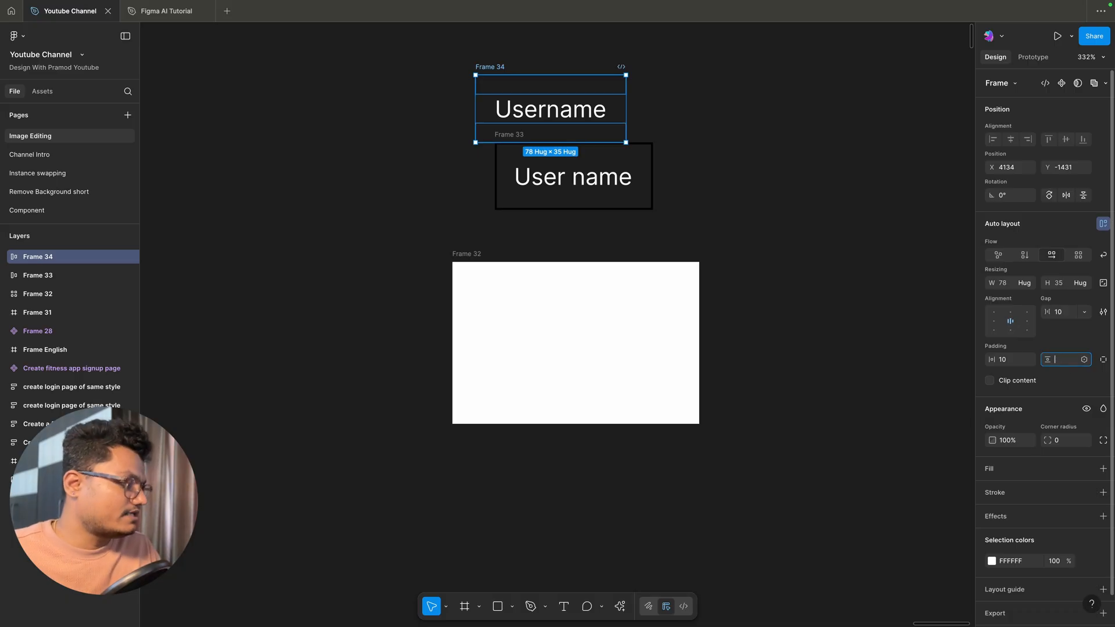
text(0)
key(Return)
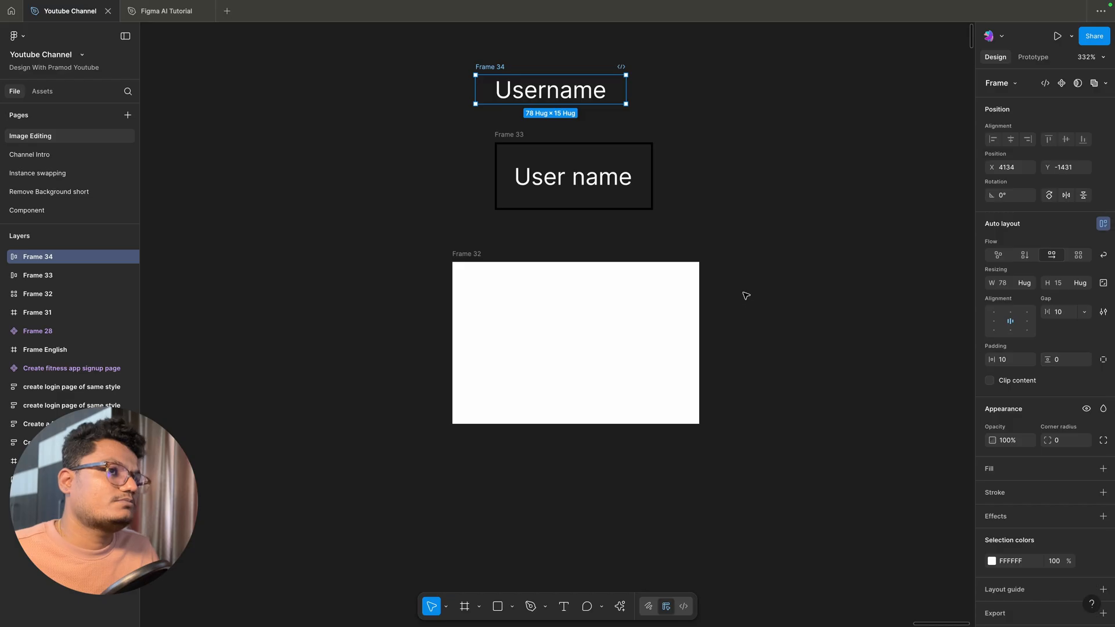
Shift the "Username" label slightly right and wrap it with the stroked "User name" frame in a vertical auto layout frame.
click(743, 295)
drag(499, 68, 543, 71)
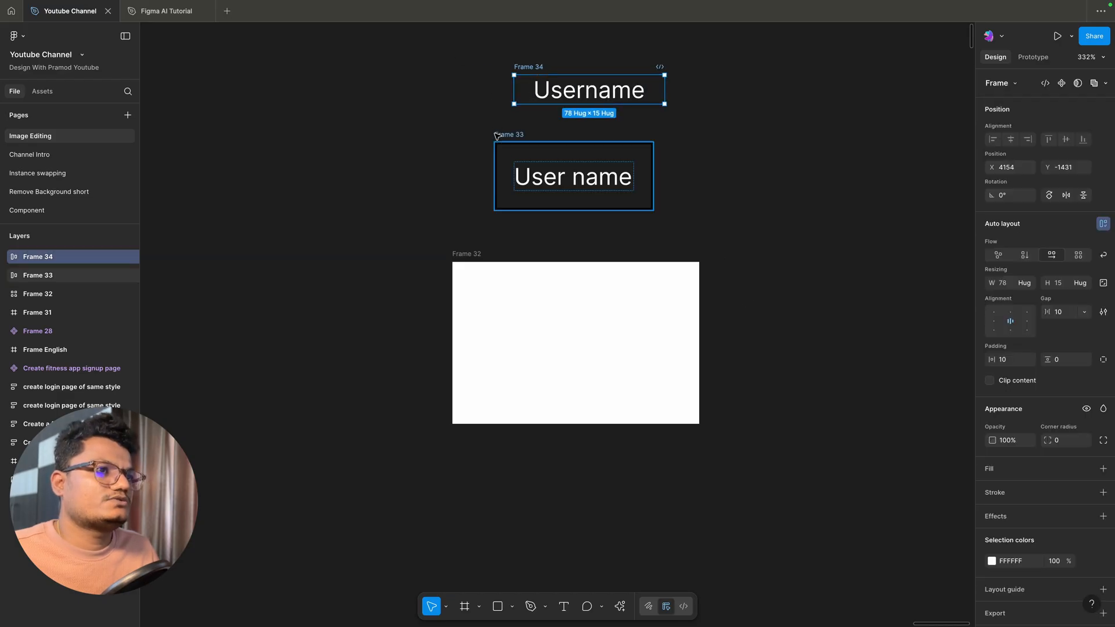
shift+click(505, 138)
key(shift+a)
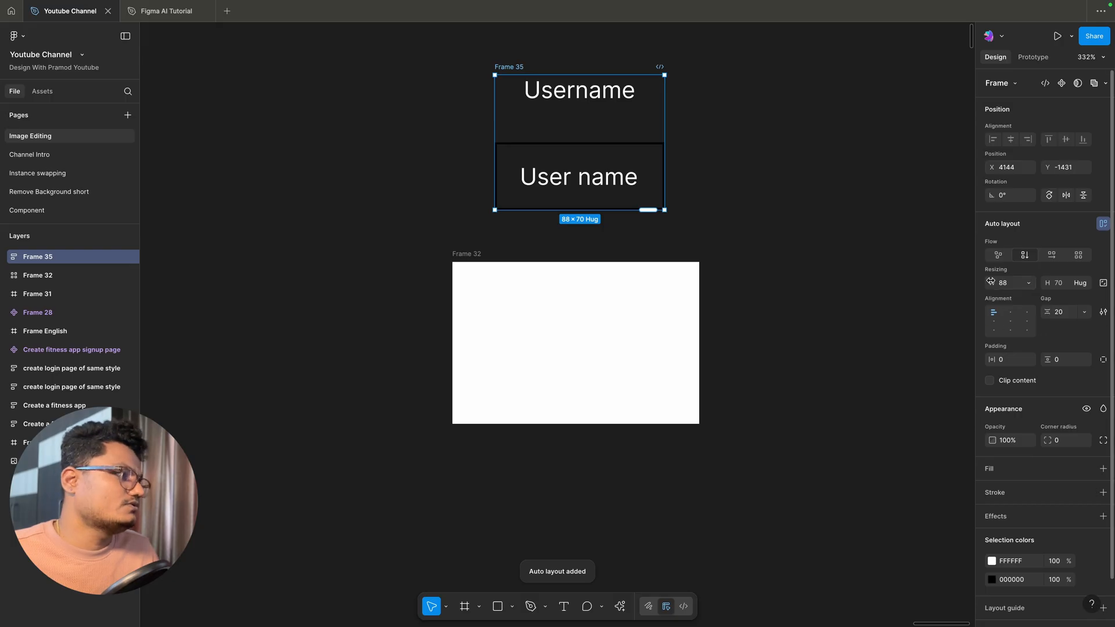
key(Escape)
click(654, 110)
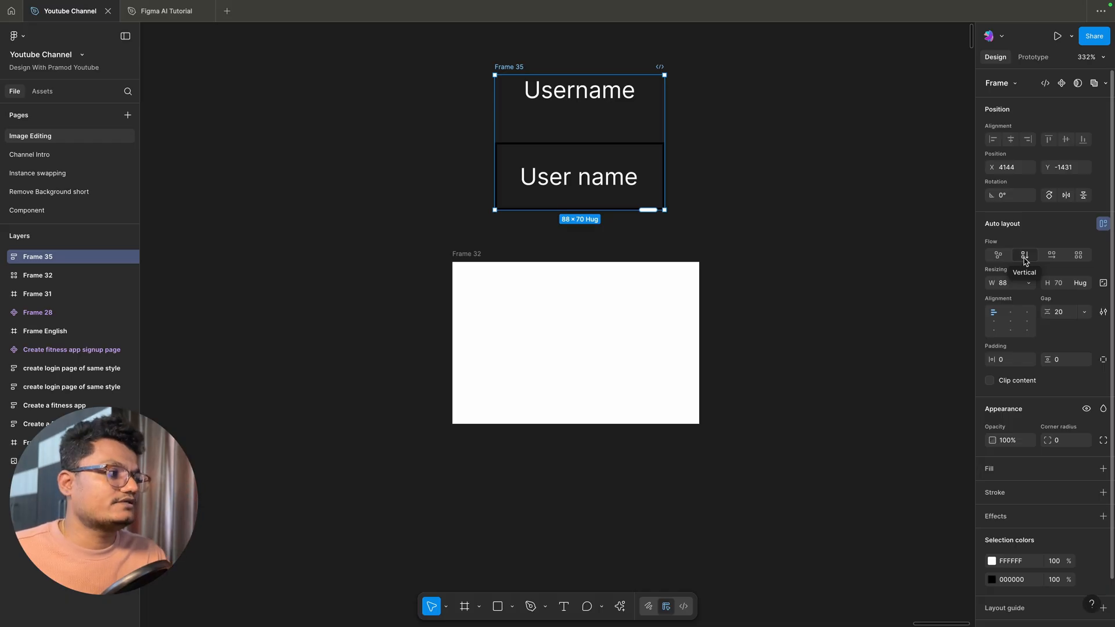
Try the horizontal flow on Frame 35 and switch it back to vertical.
click(1053, 259)
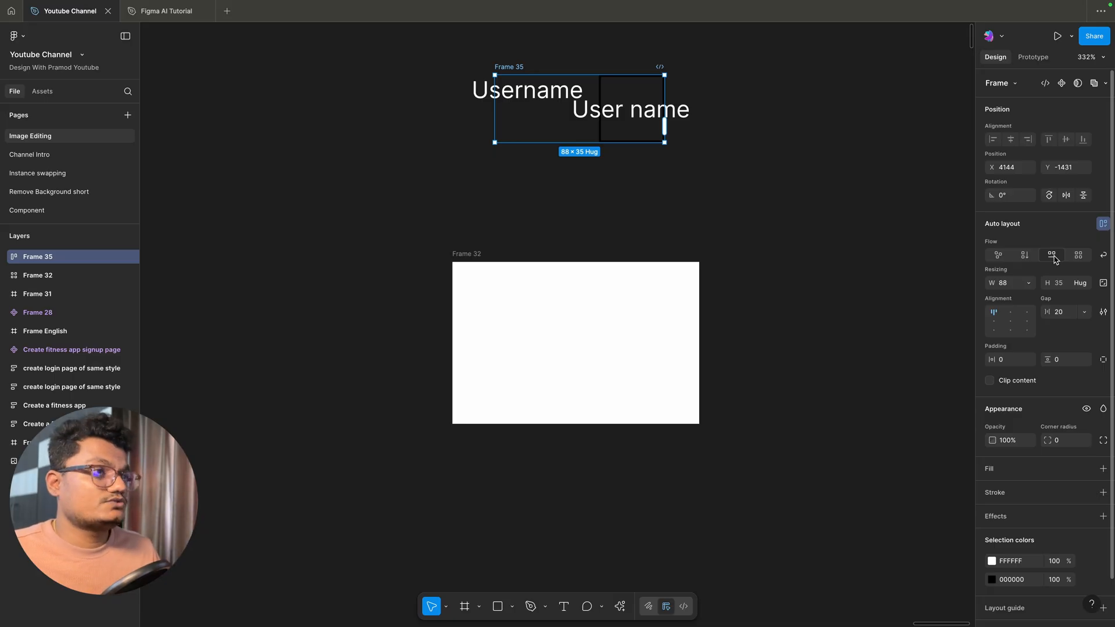
click(1055, 260)
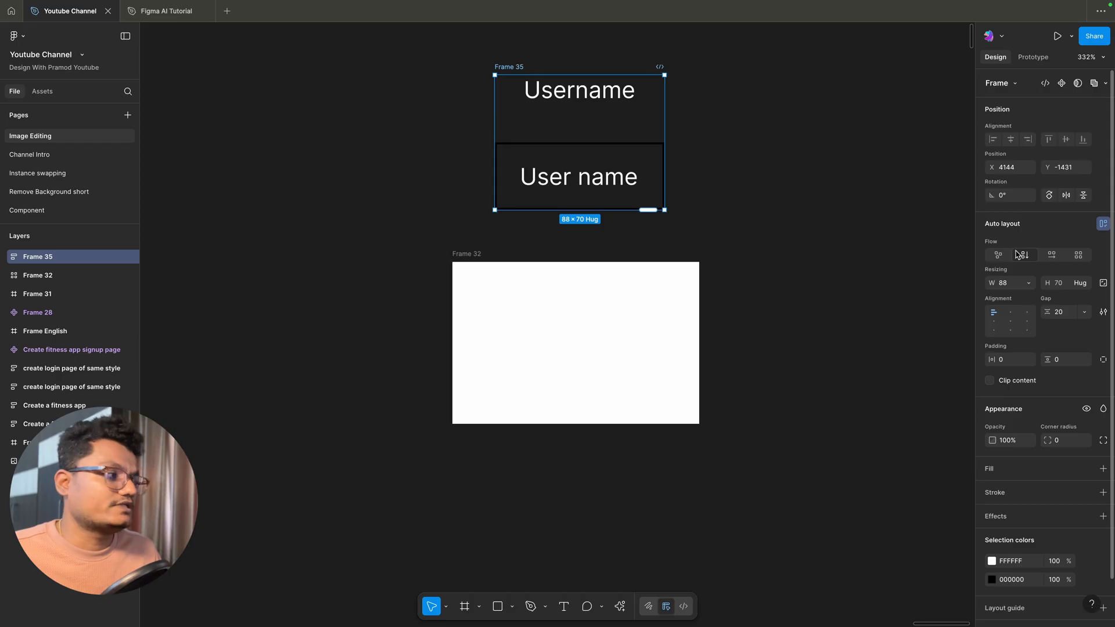
click(836, 224)
Switch Frame 35 to freeform flow and move the "Username" label freely above the stroked field.
click(511, 68)
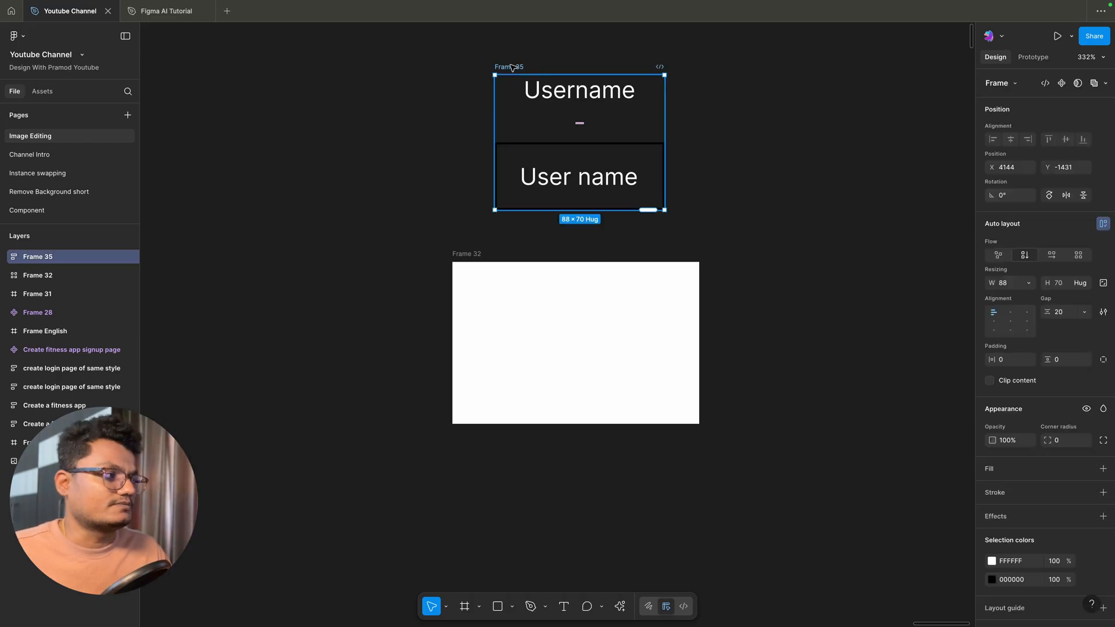
click(1000, 256)
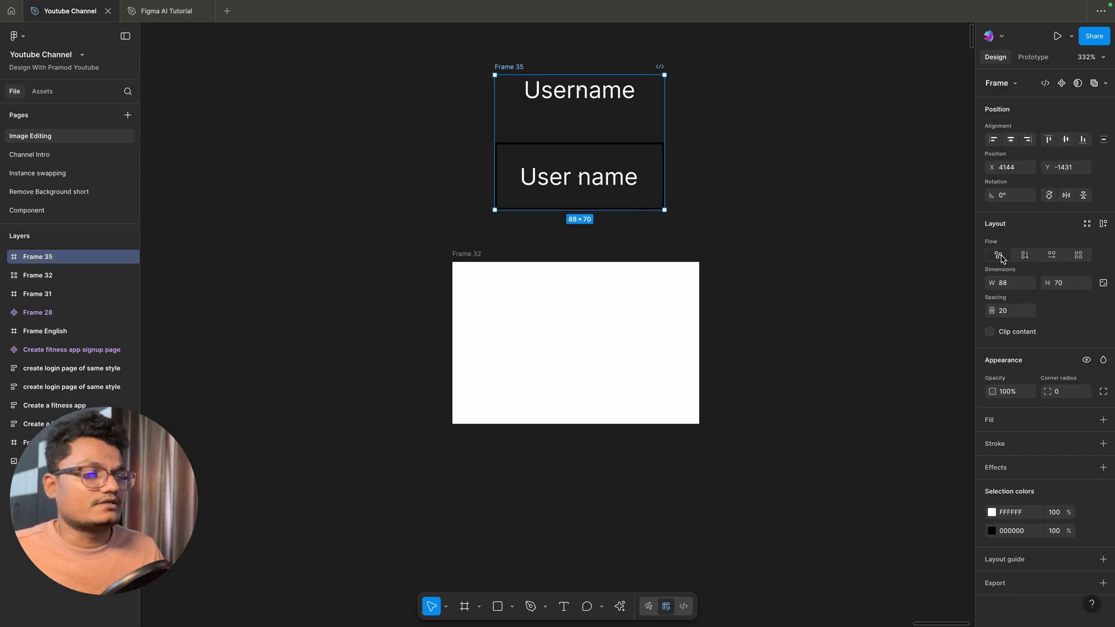
click(609, 95)
drag(608, 95, 539, 111)
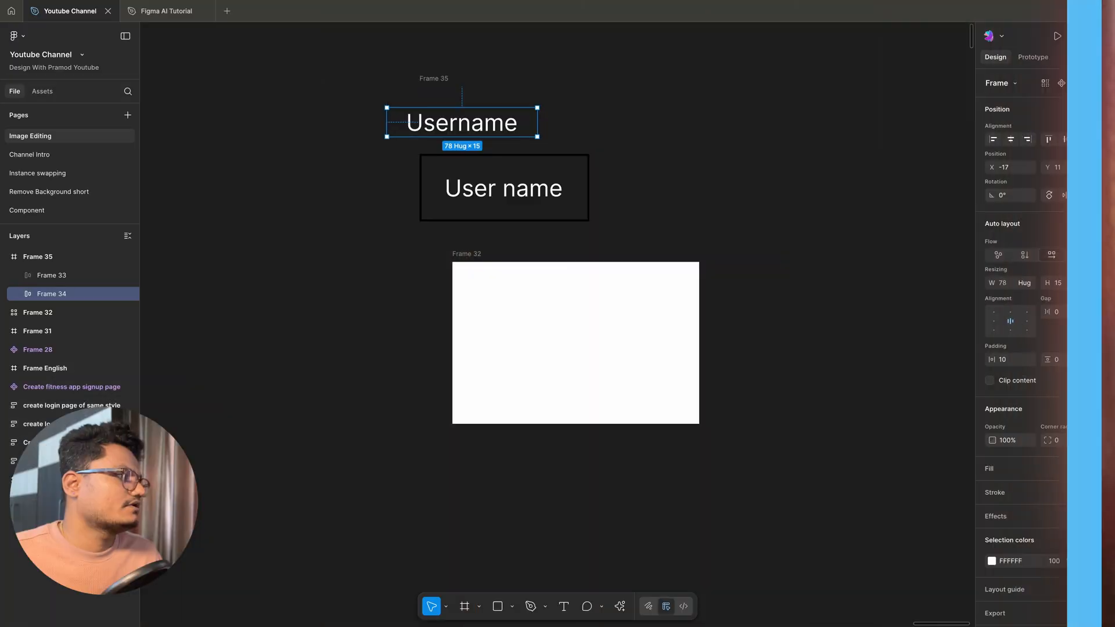
Change the flow of the "Username" label's frame to grid.
click(1078, 255)
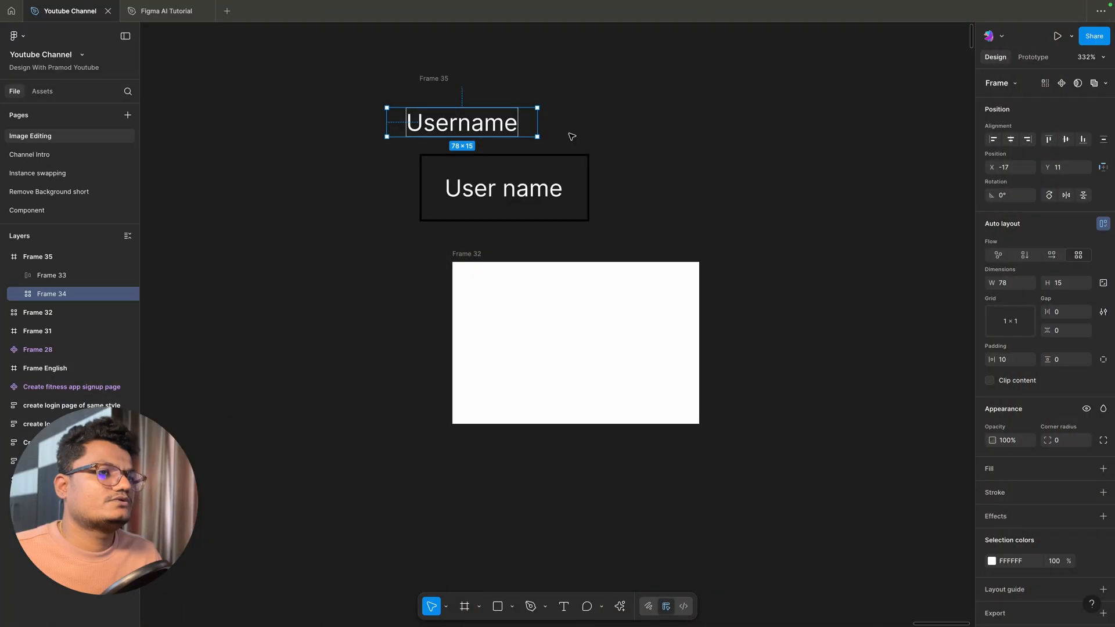
click(452, 88)
key(Escape)
click(437, 78)
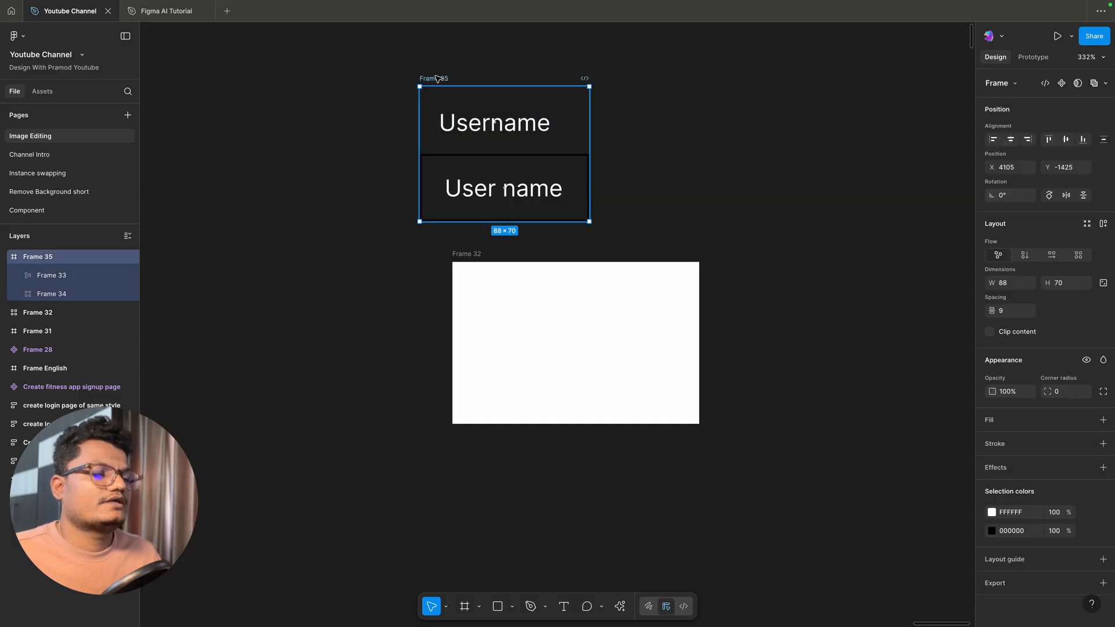
click(629, 182)
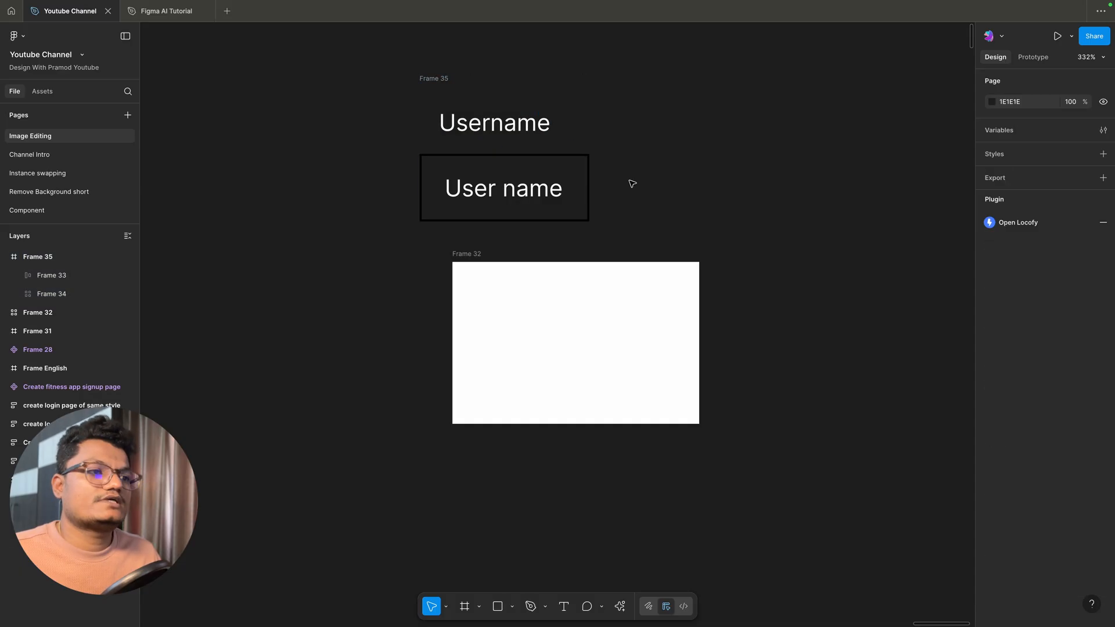
click(444, 91)
Enlarge the white Frame 32 to about 376 × 247.
click(461, 253)
scroll(460, 252, down, 1)
scroll(460, 252, down, 5)
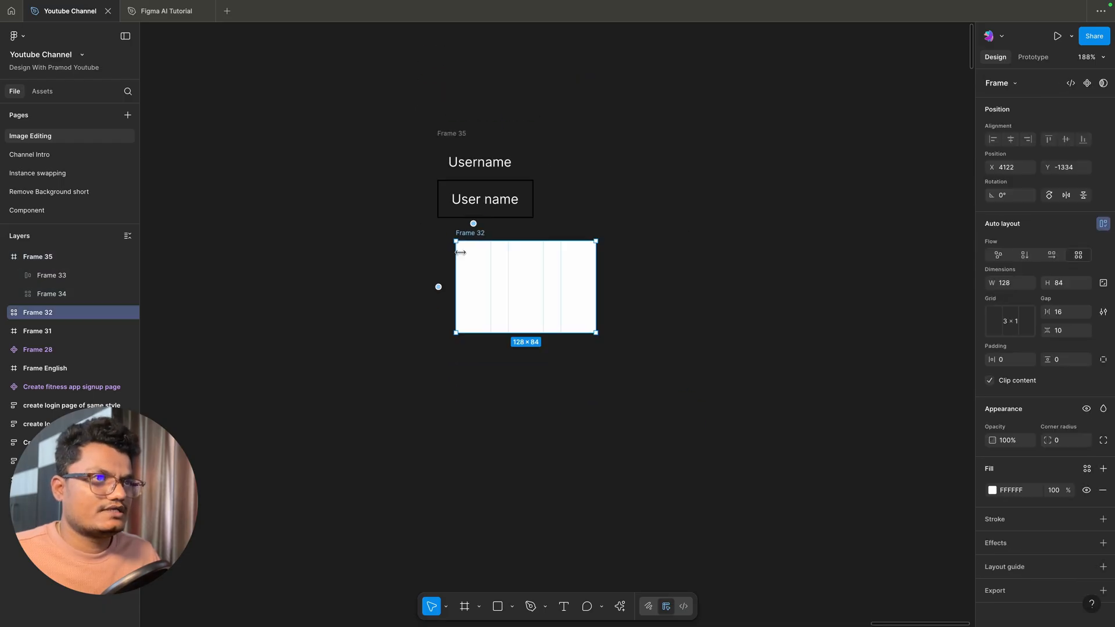
scroll(461, 252, down, 2)
drag(547, 304, 752, 436)
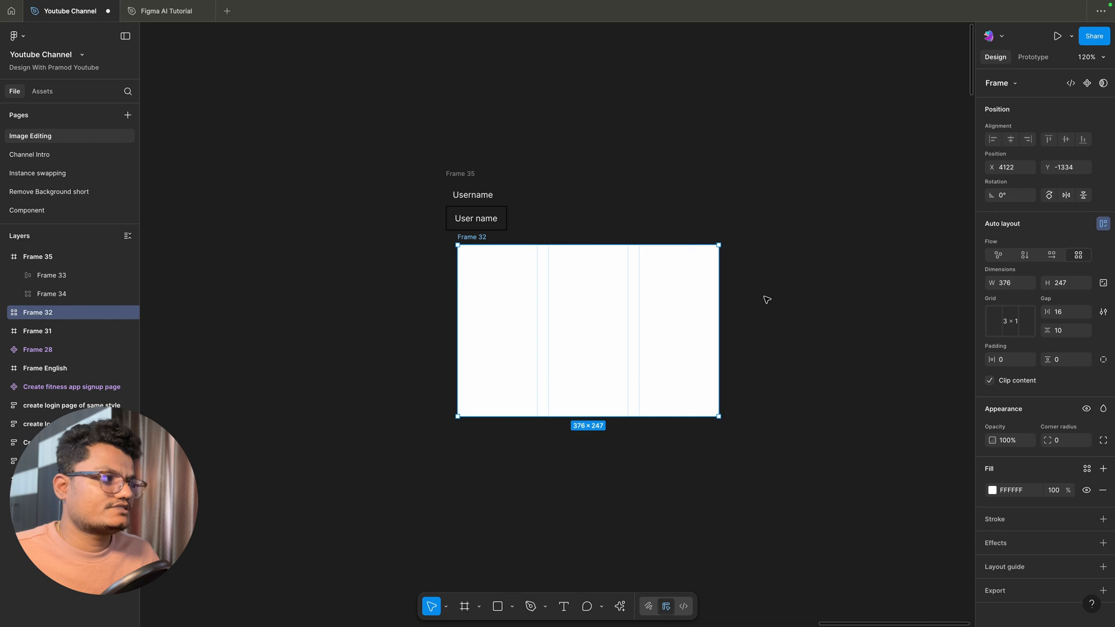
Remove the auto layout from Frame 32 and move it below Frame 35, aligned with its left edge.
click(1102, 223)
click(571, 200)
click(479, 238)
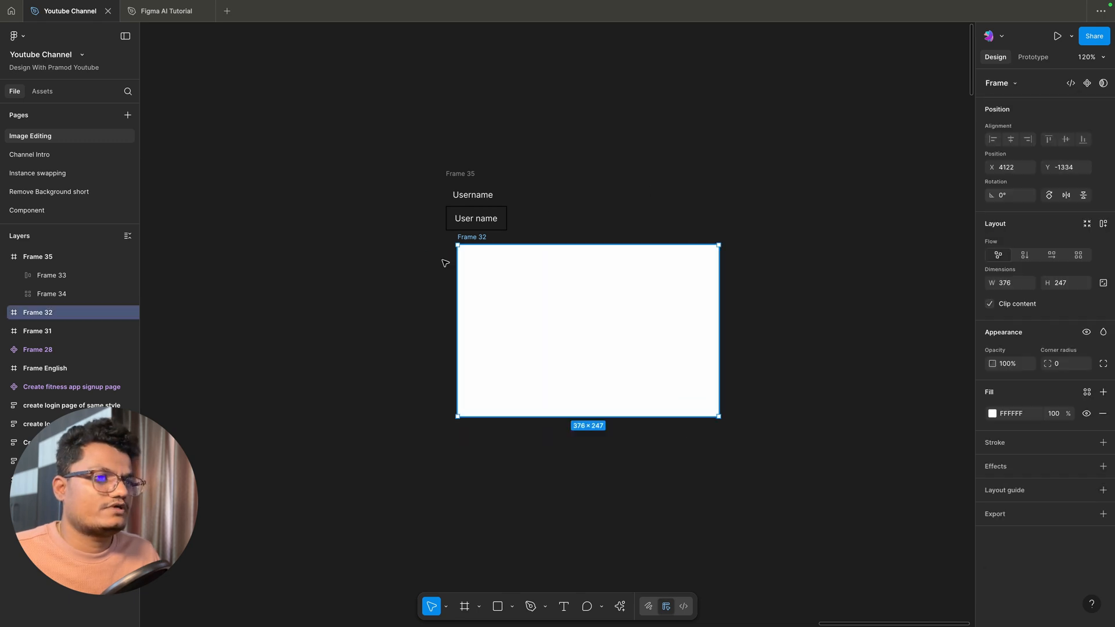
drag(472, 238, 459, 260)
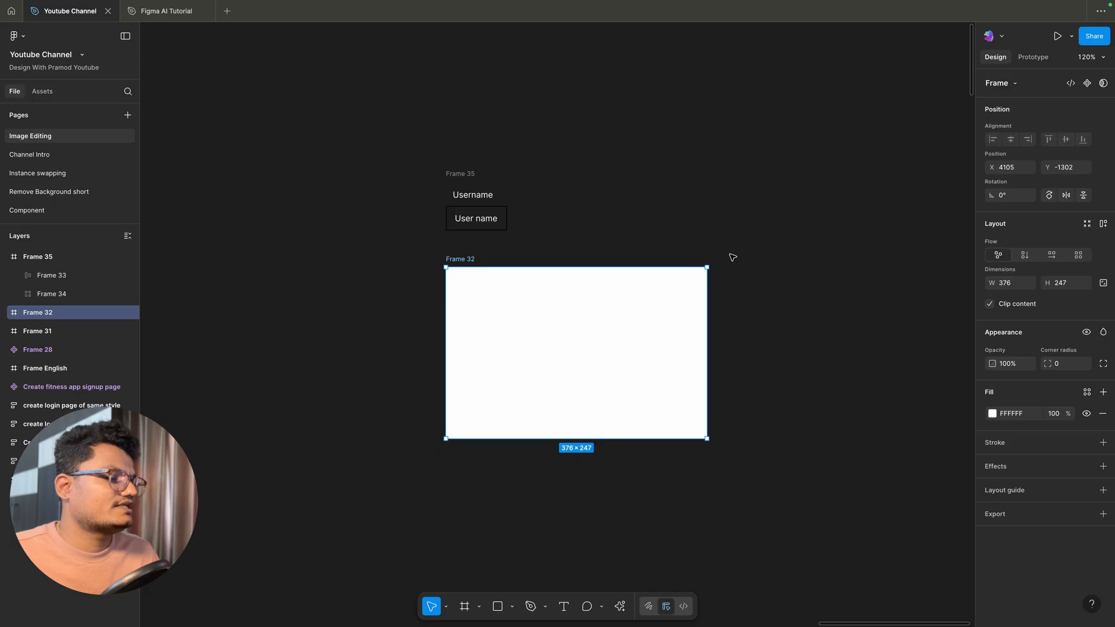
click(610, 234)
click(461, 259)
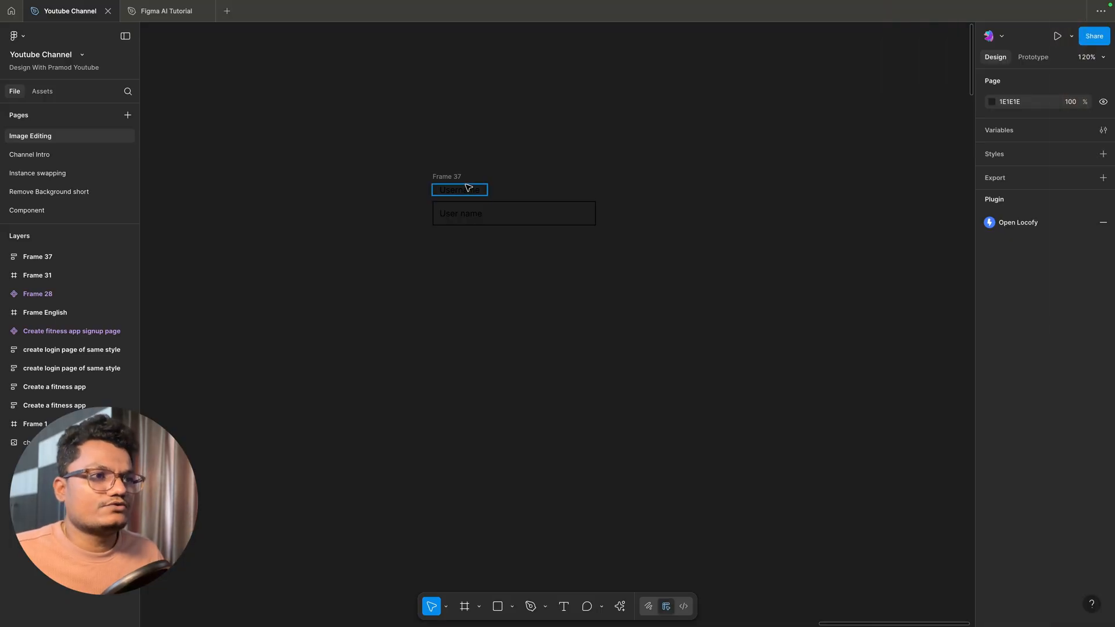
Draw a new frame about 447 × 241 below Frame 37 and align it with that frame's left edge.
click(480, 218)
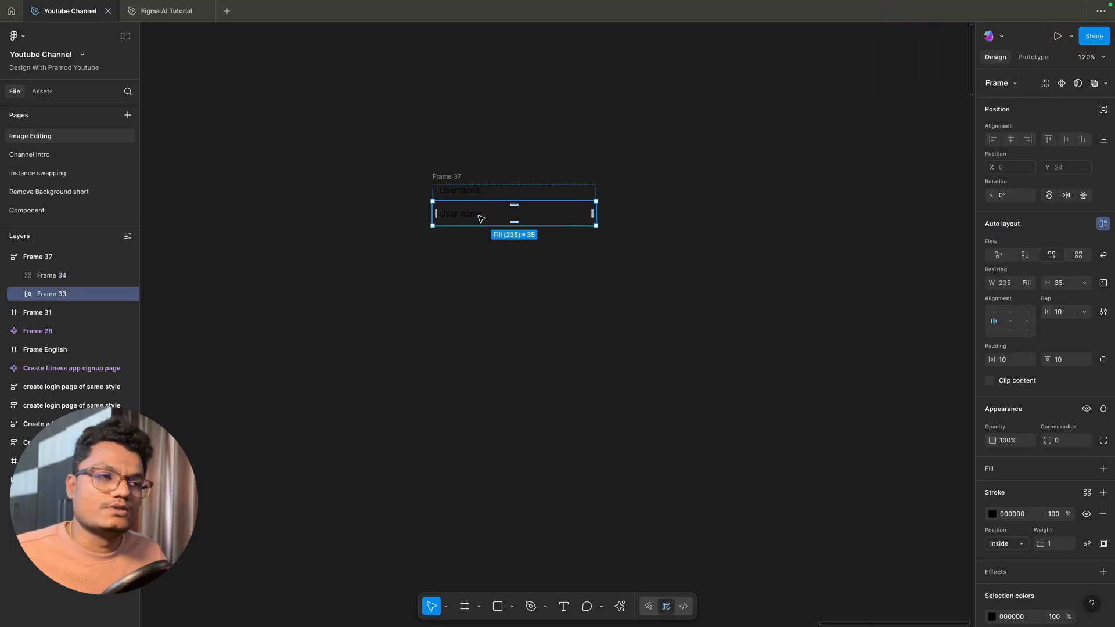
click(494, 276)
key(f)
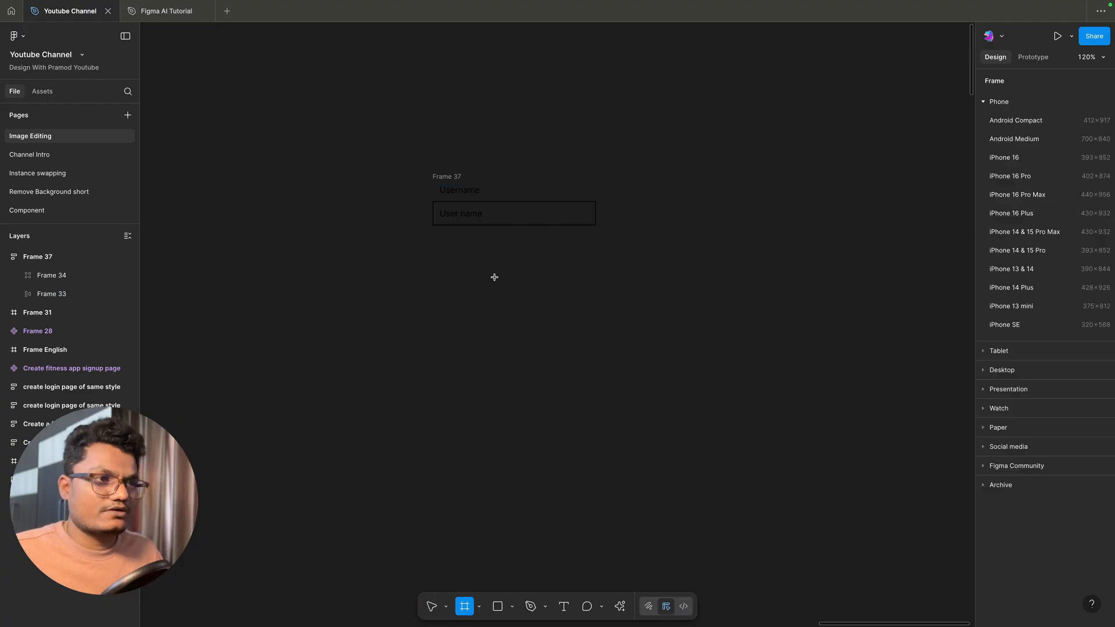
drag(437, 269, 747, 435)
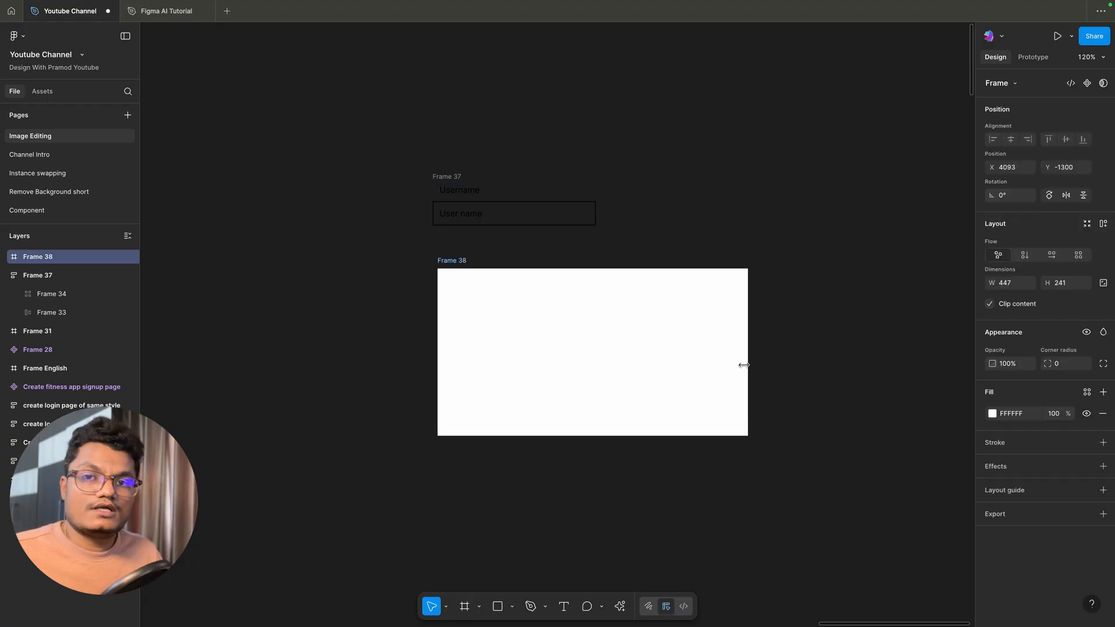
click(634, 209)
drag(455, 269, 452, 280)
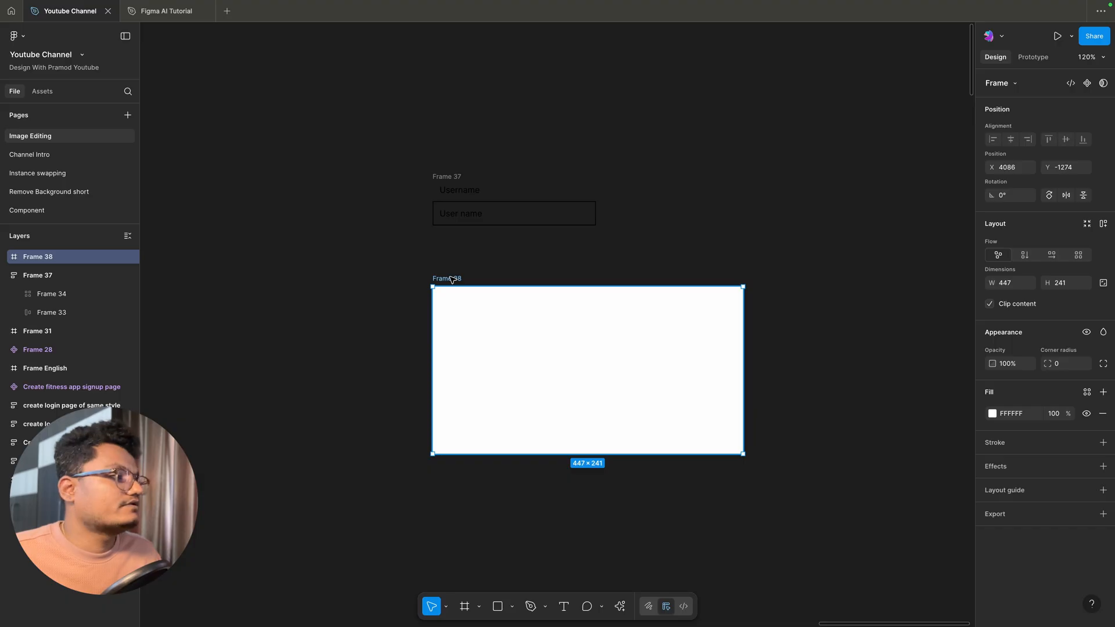
Set the flow of Frame 38 to a 2 × 2 grid.
click(1079, 256)
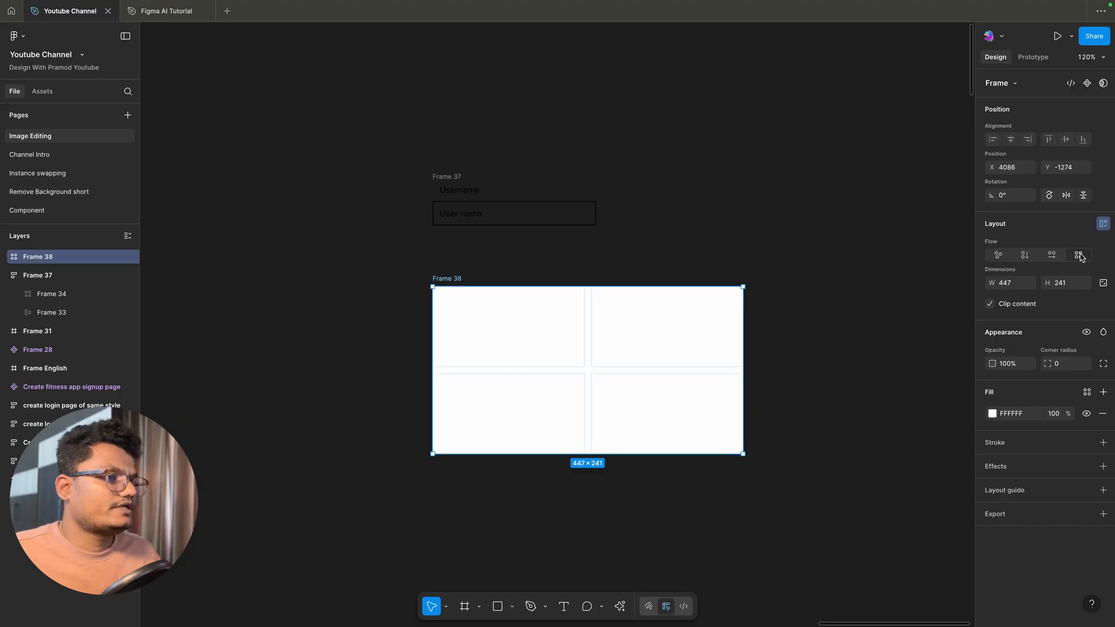
click(865, 254)
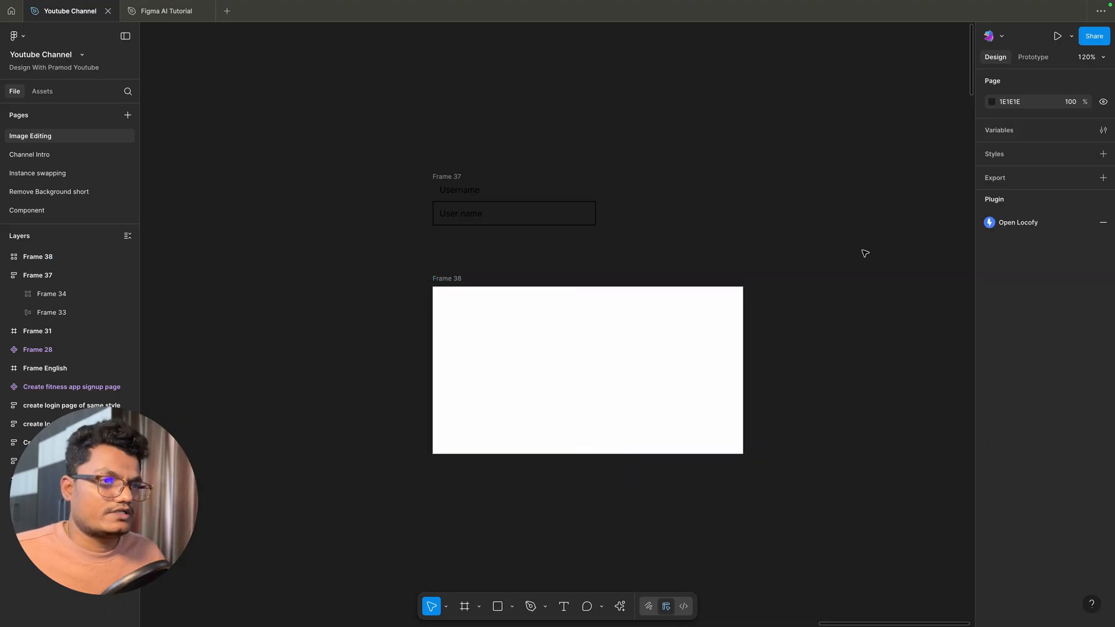
click(455, 279)
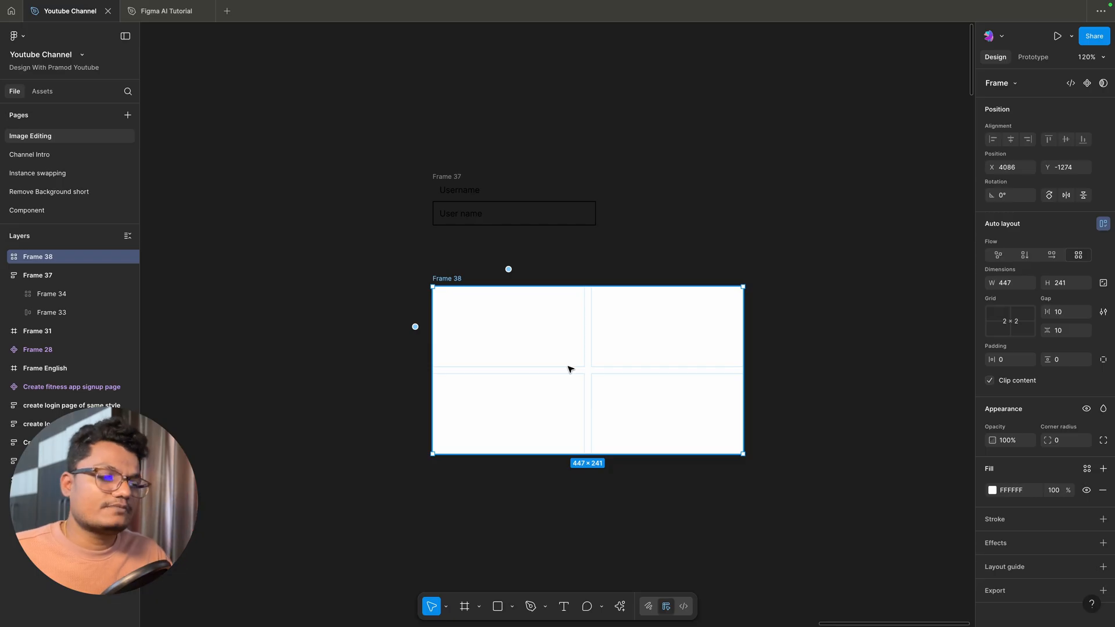
Move Frame 37 into the first grid cell of Frame 38 and make its width fill the cell.
key(Escape)
drag(455, 177, 490, 316)
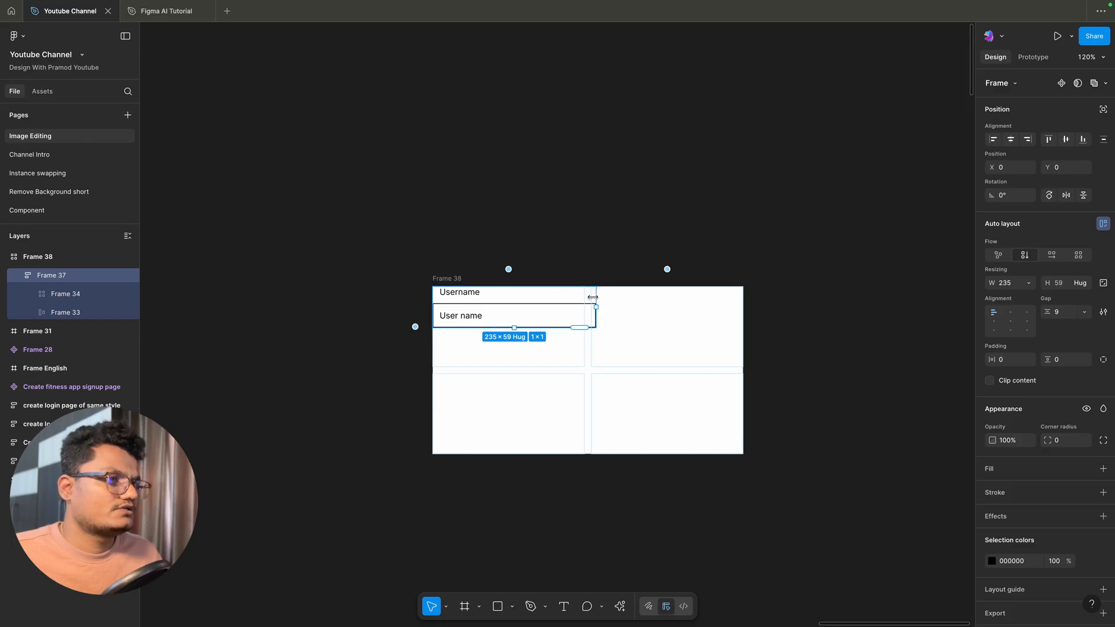
drag(593, 297, 586, 299)
click(557, 233)
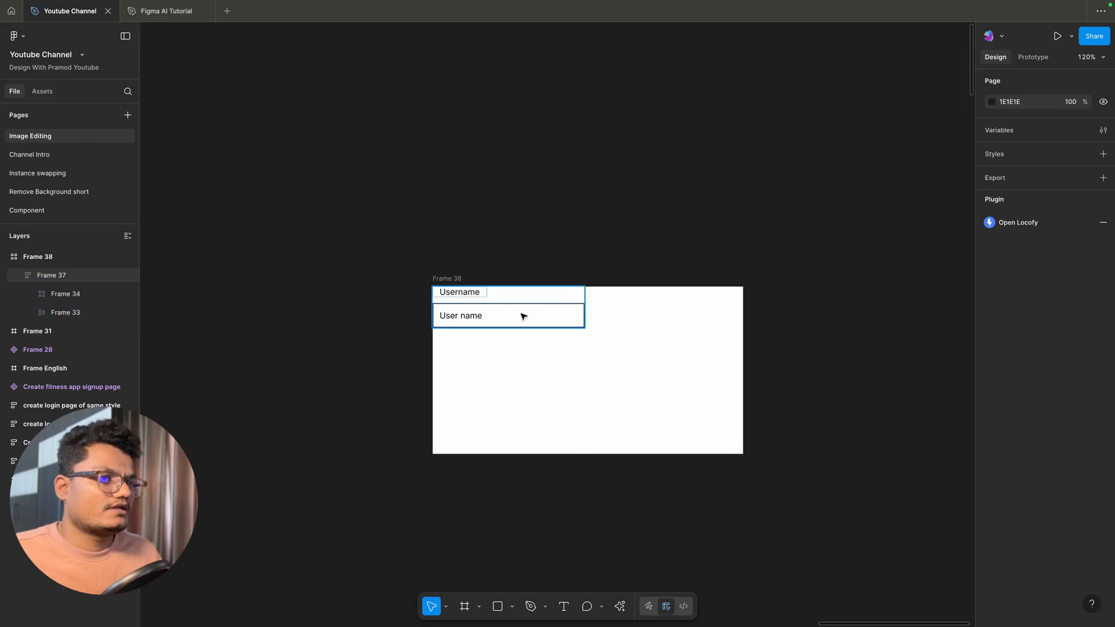
Duplicate the username field three times to fill the remaining cells of the 2 × 2 grid.
click(523, 316)
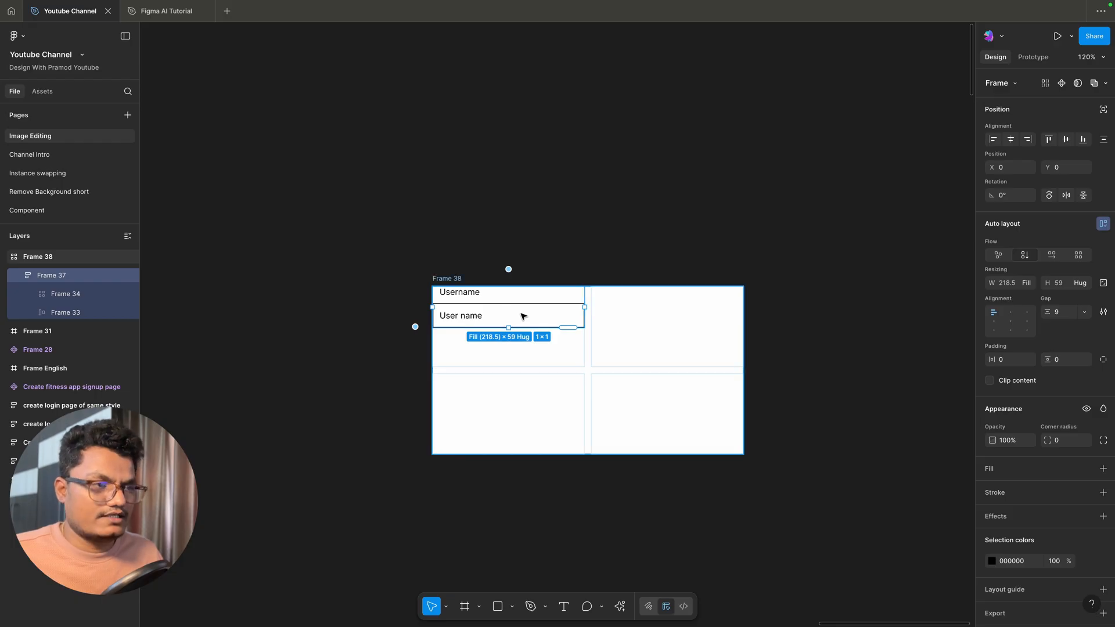
key(ctrl+d)
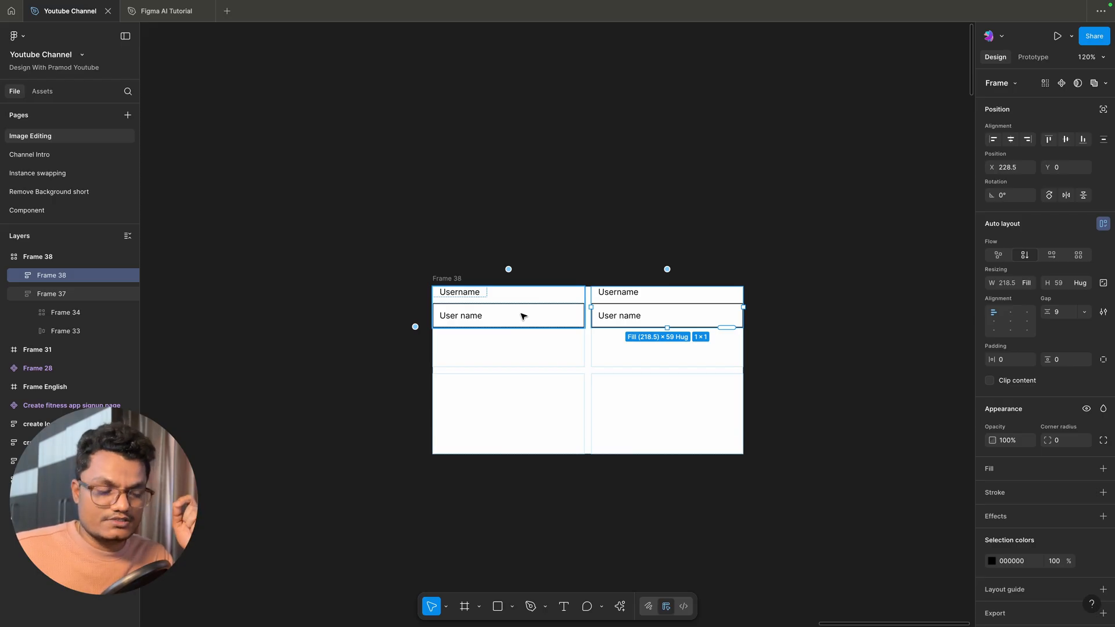
key(ctrl+d)
key(ctrl+d)
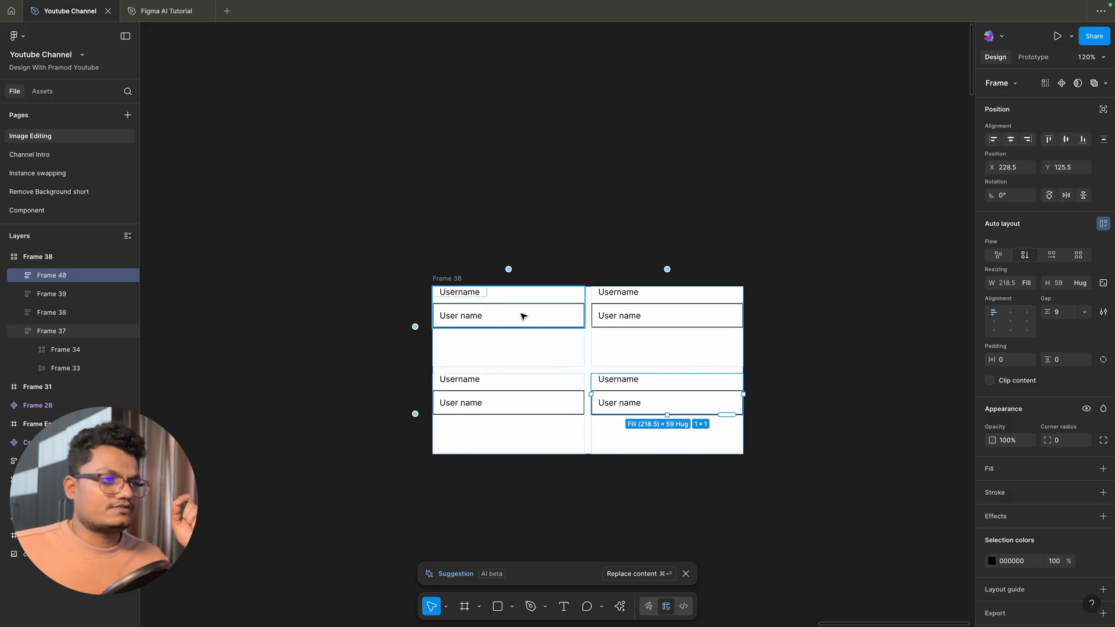
Expand the grid of Frame 38 to 3 × 2 and further to 4 × 2.
click(502, 259)
click(450, 279)
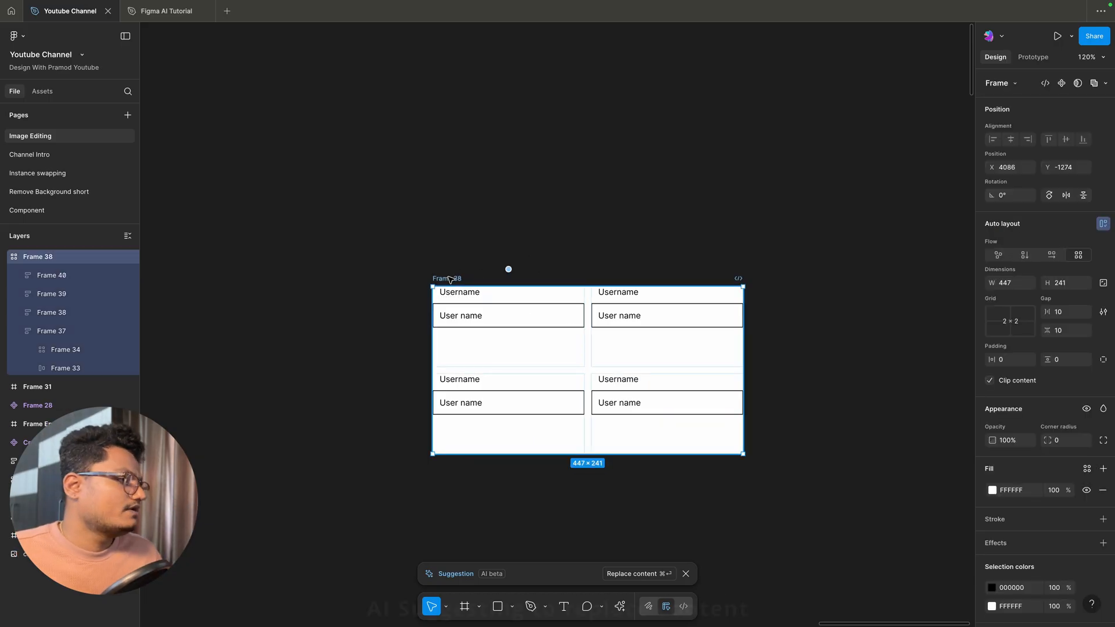
click(1011, 321)
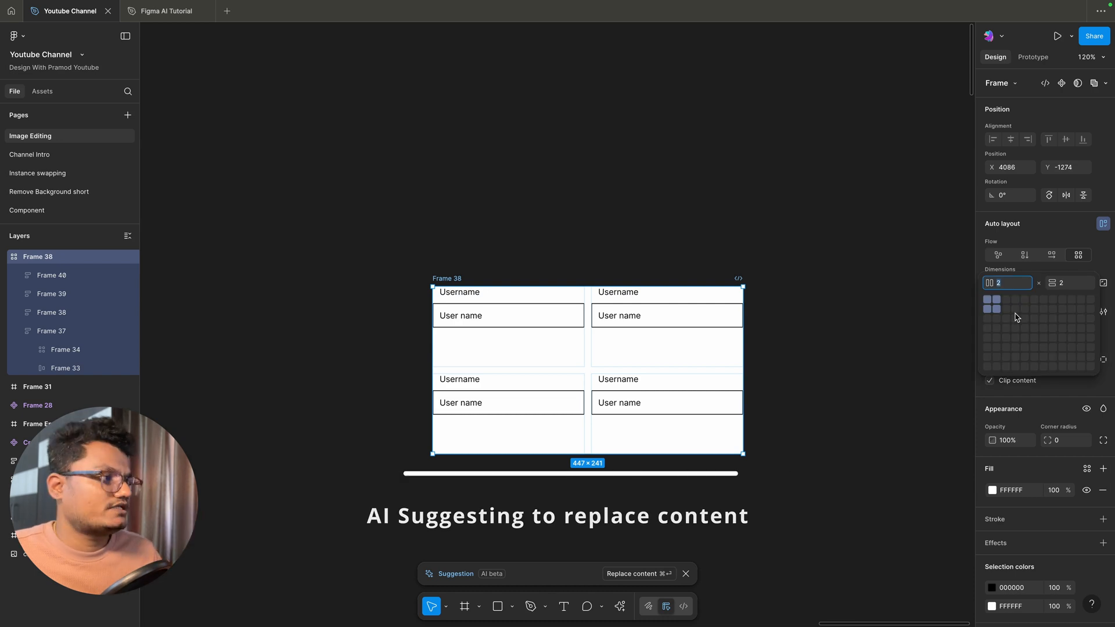
click(1007, 301)
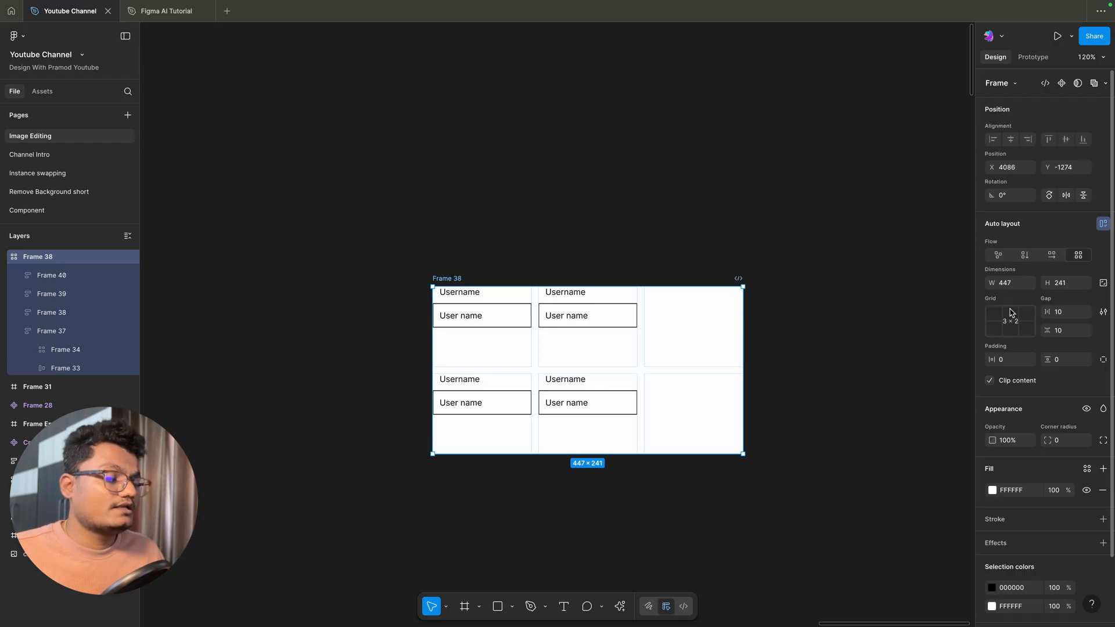
click(1010, 312)
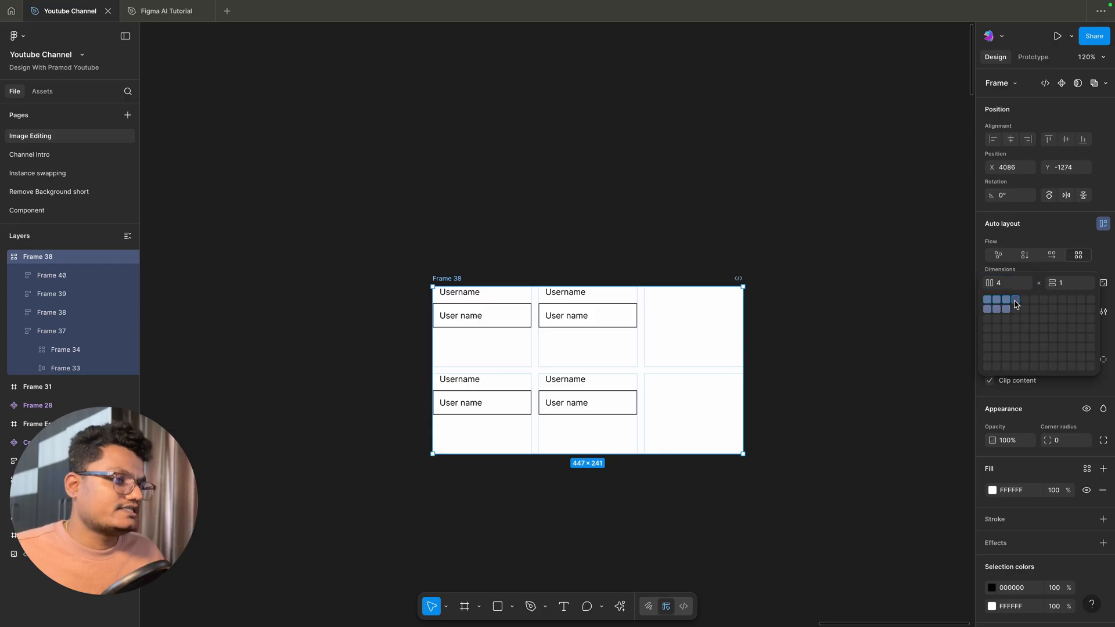
click(1015, 300)
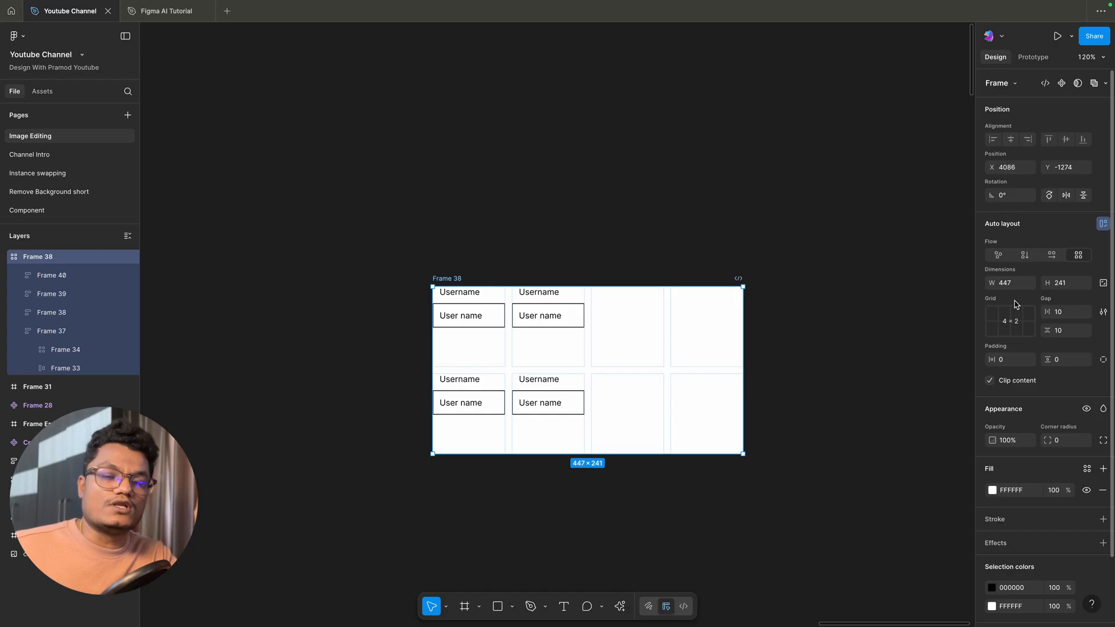
Duplicate the second username field of each row twice to fill the empty cells of the 4 × 2 grid.
click(577, 318)
key(super+d)
key(super+d)
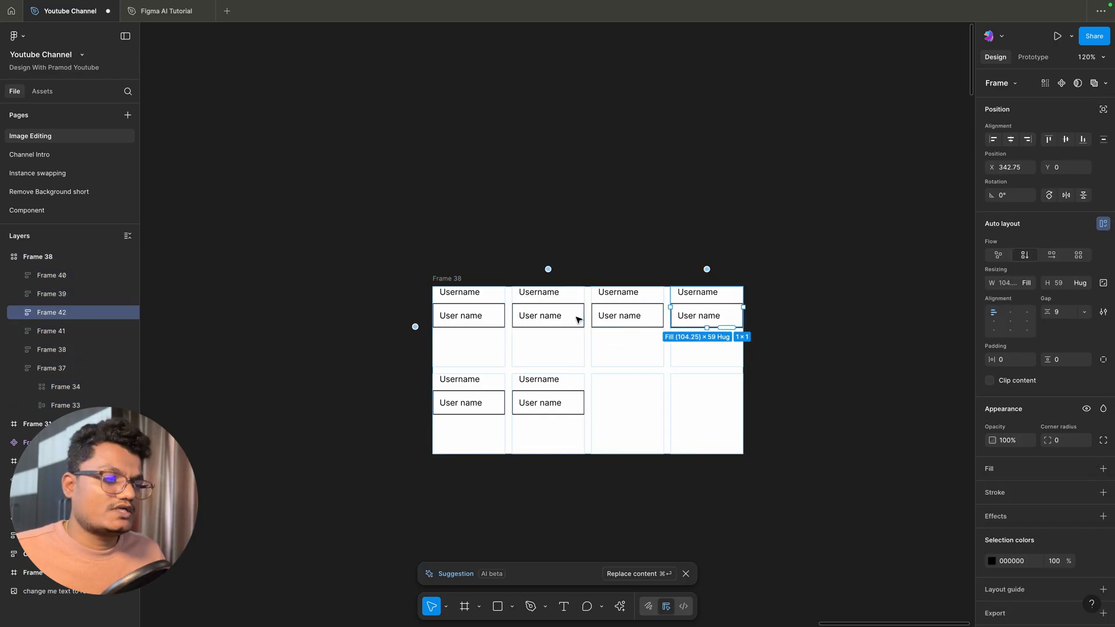
click(562, 386)
key(super+d)
key(super+d)
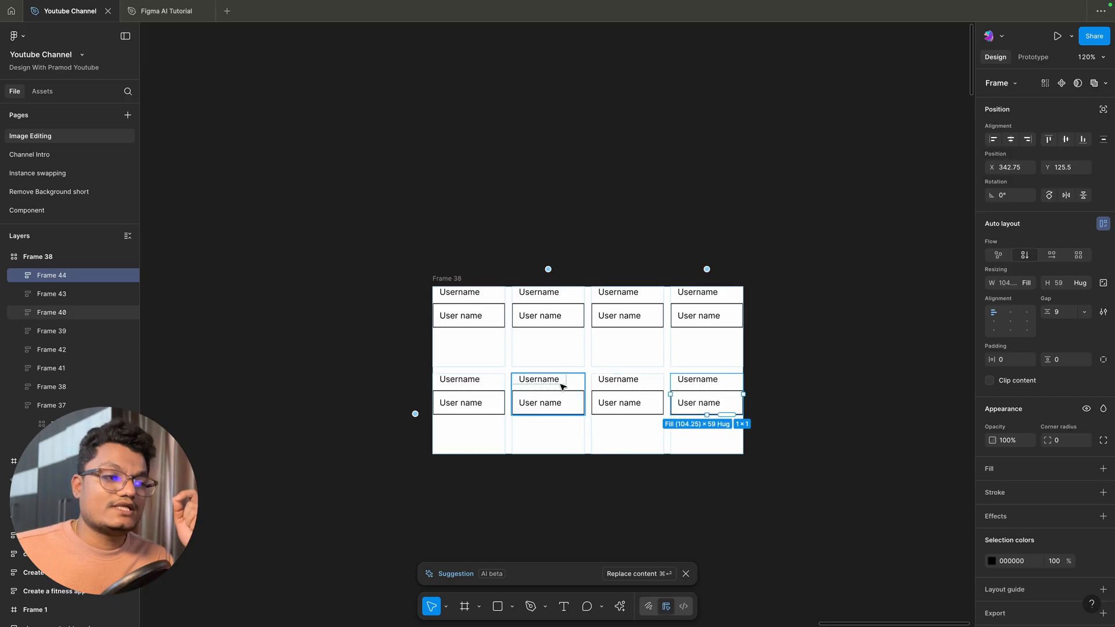